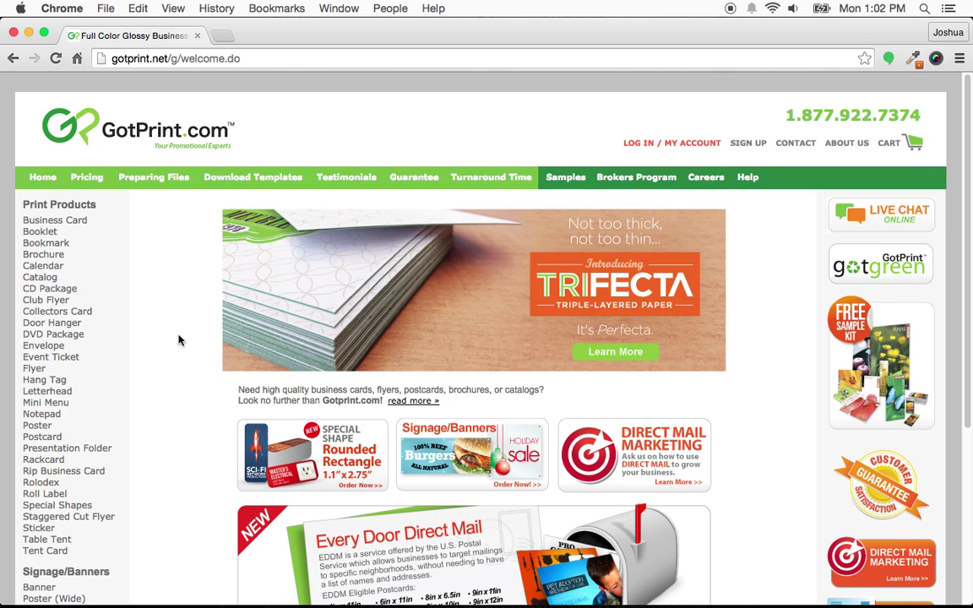
Step: Download the 2"x3.5" Illustrator business card template from GotPrint's Download Templates page
left_click(157, 183)
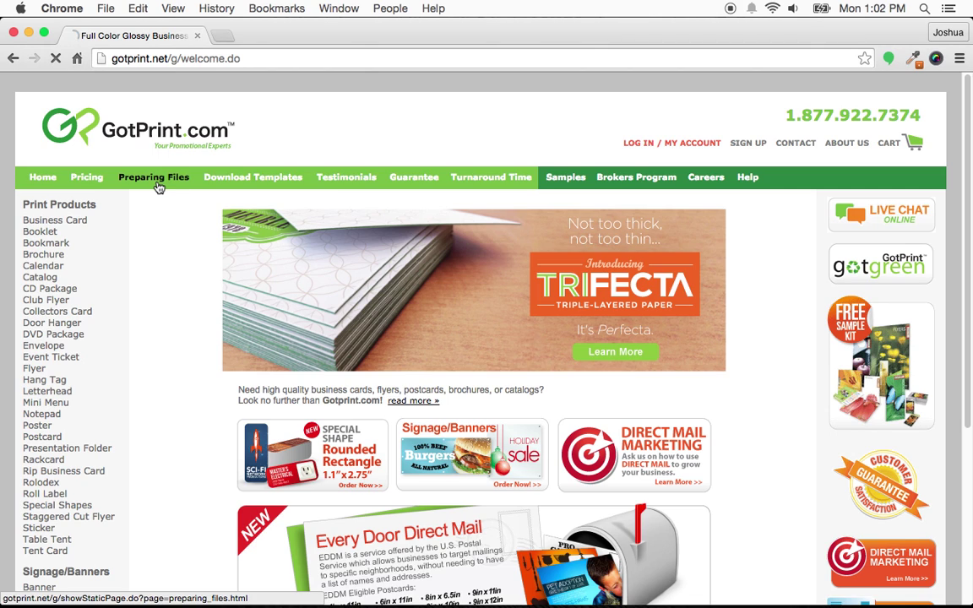
left_click(254, 178)
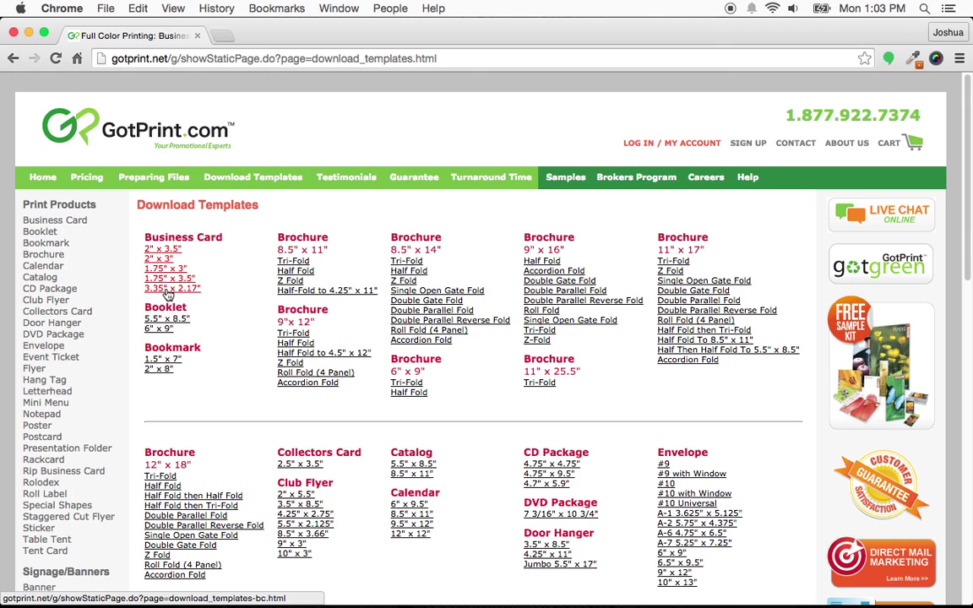
left_click(168, 259)
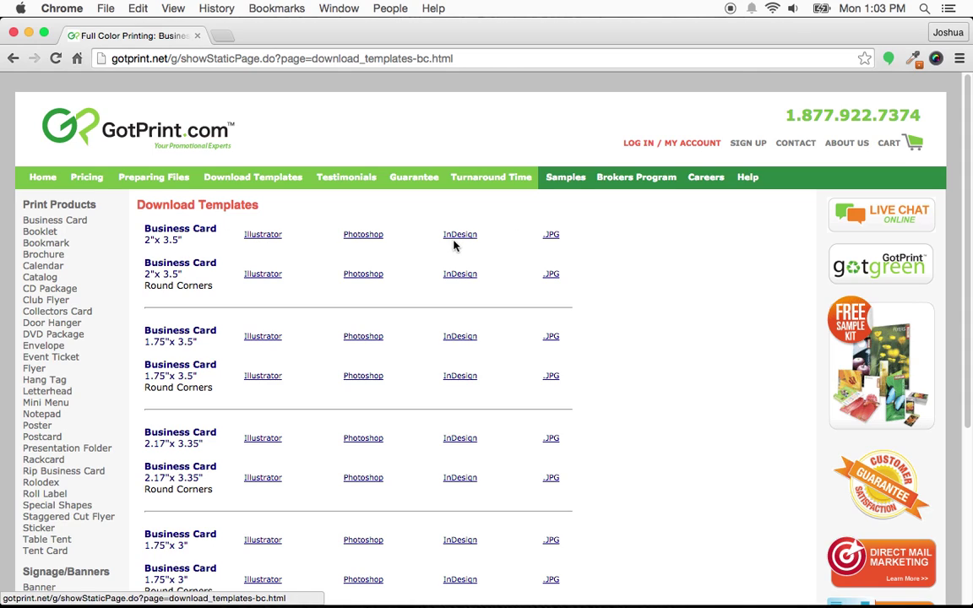
left_click(268, 239)
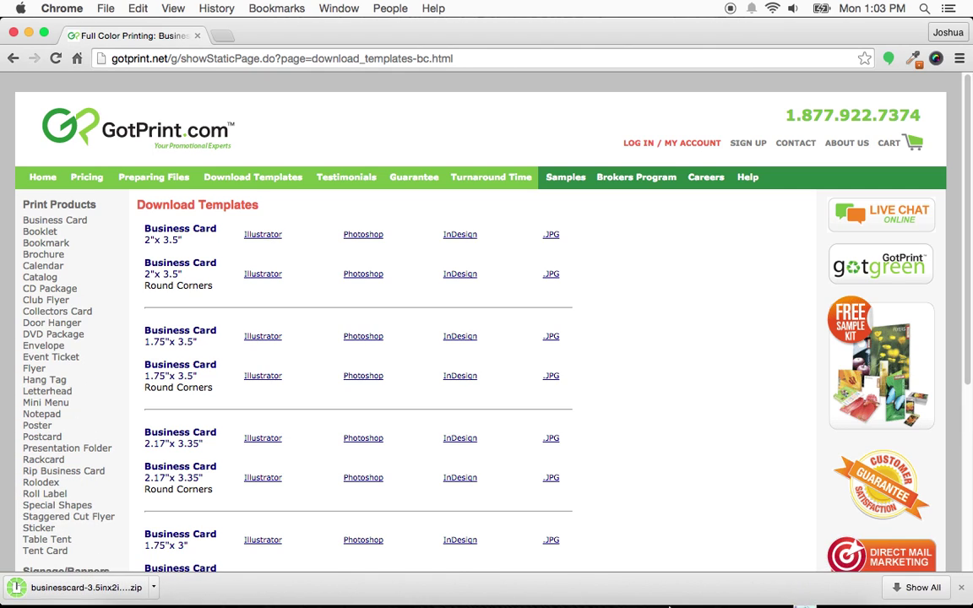
Step: Unzip the template in Downloads and open businesscard-3.5inx2in-h-front.ai in iDraw
mouse_move(670, 604)
left_click(804, 585)
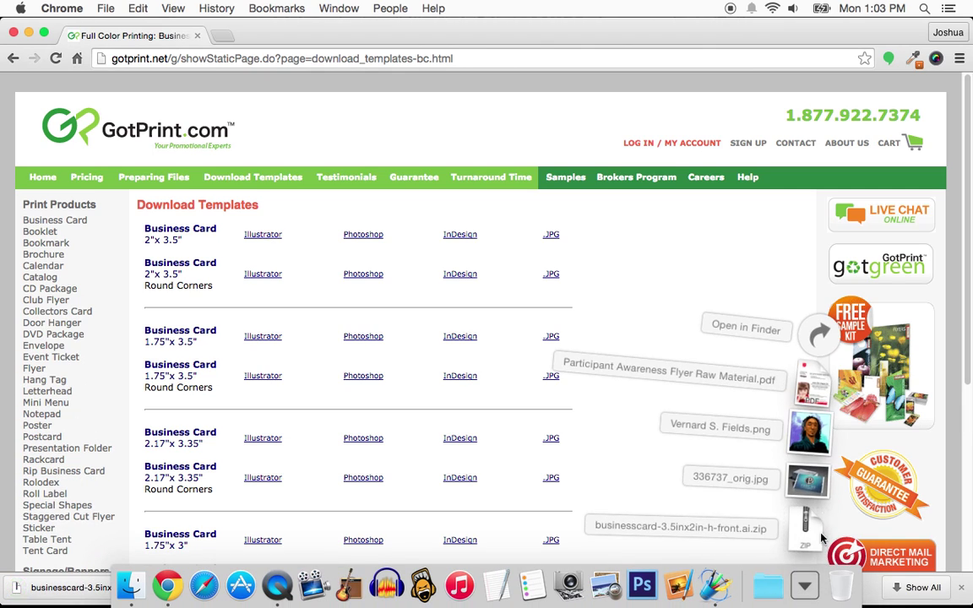
left_click(822, 338)
left_click(614, 286)
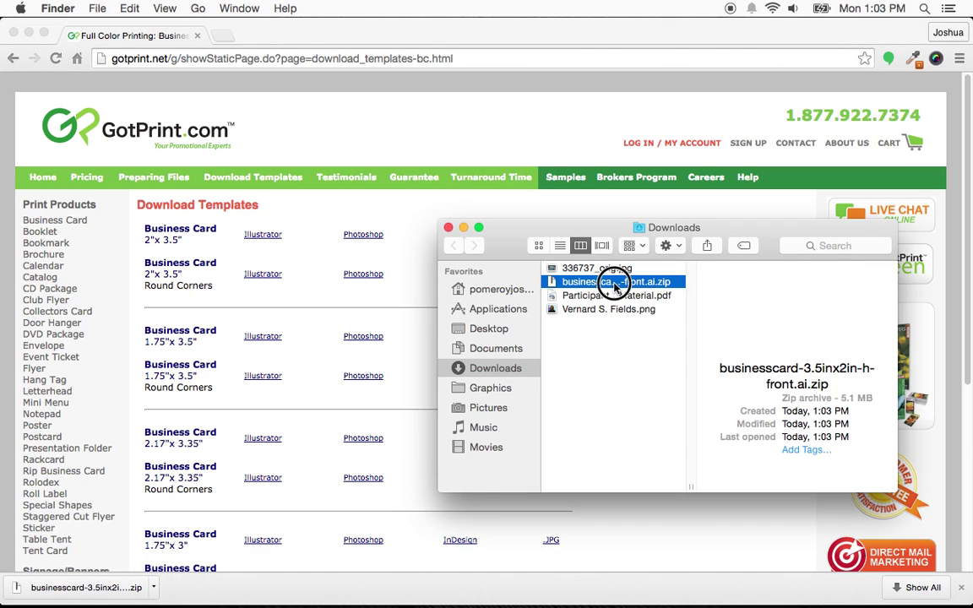
double_click(614, 286)
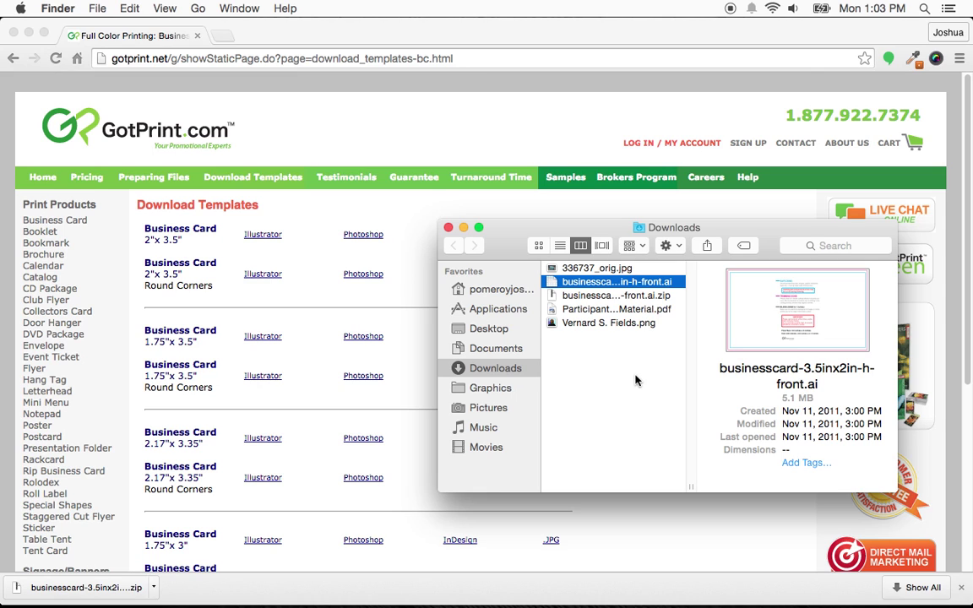
left_click_drag(591, 281, 711, 600)
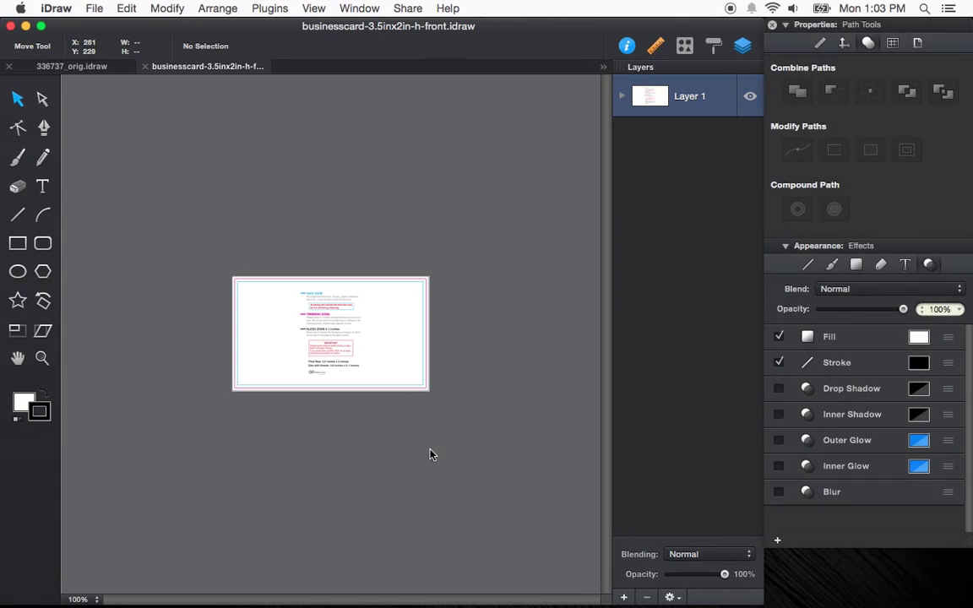
Step: Fit the card to the window, rename 'Layer 1' to 'Guides', and lock it
key("super+0")
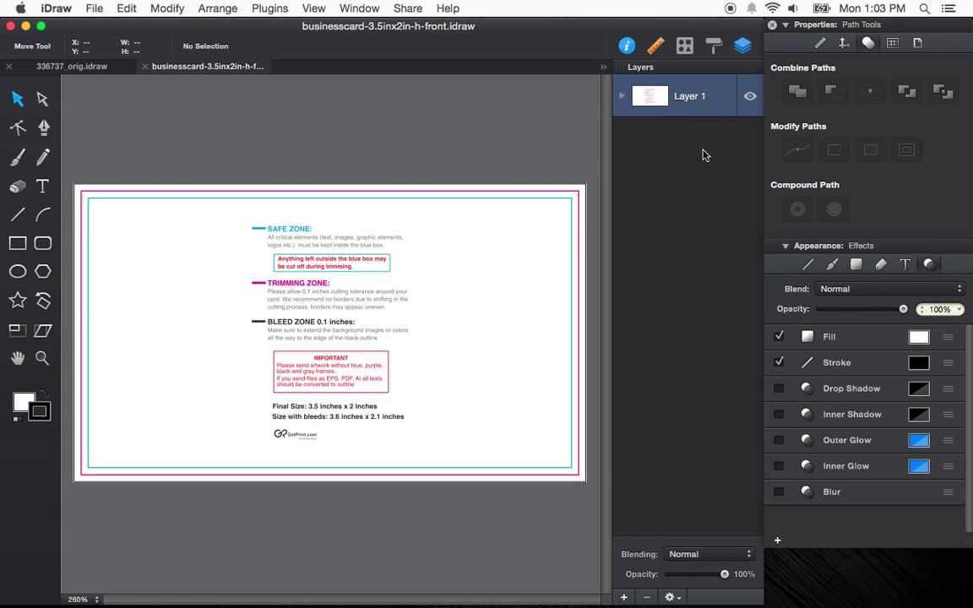
double_click(688, 99)
type("Guides")
key("Return")
left_click(727, 97)
Step: Delete the white background shape from the Guides layer and relock Guides
left_click(622, 95)
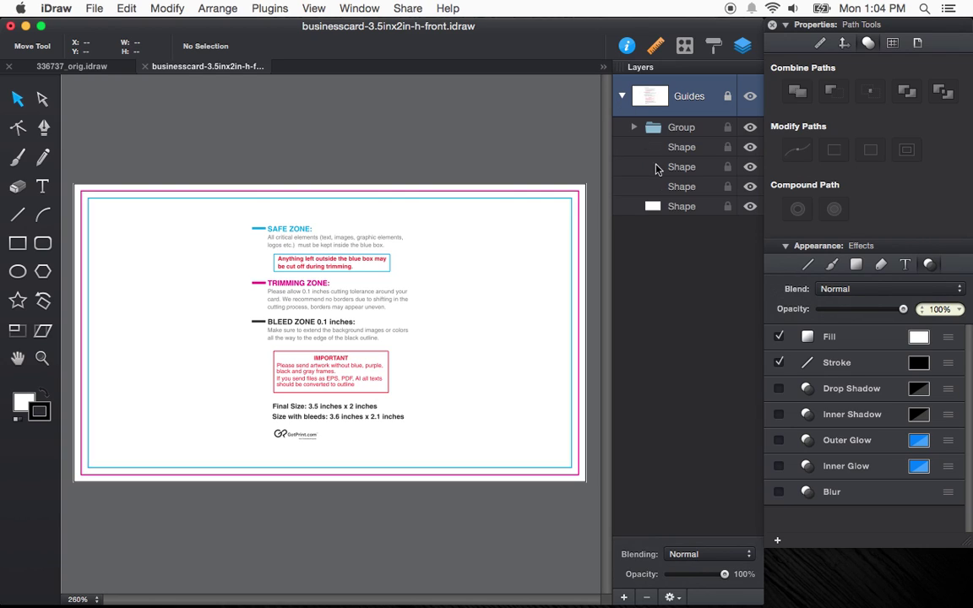
left_click(682, 210)
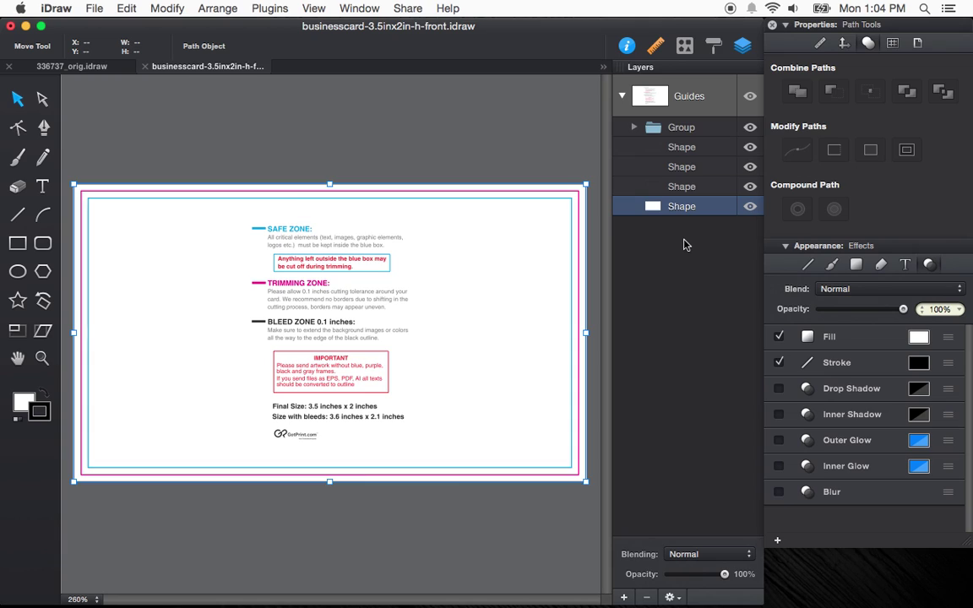
key("BackSpace")
left_click(727, 95)
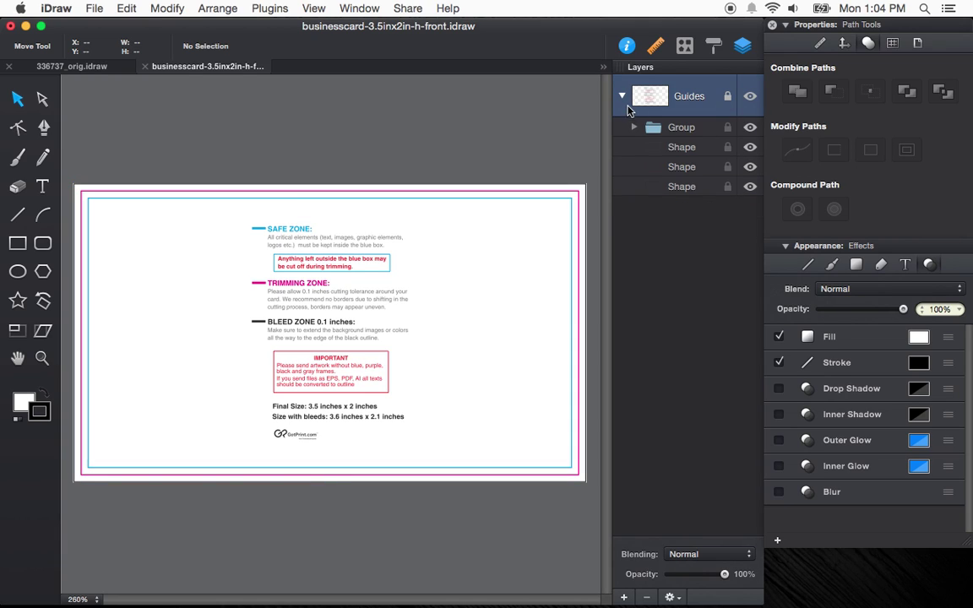
left_click(622, 96)
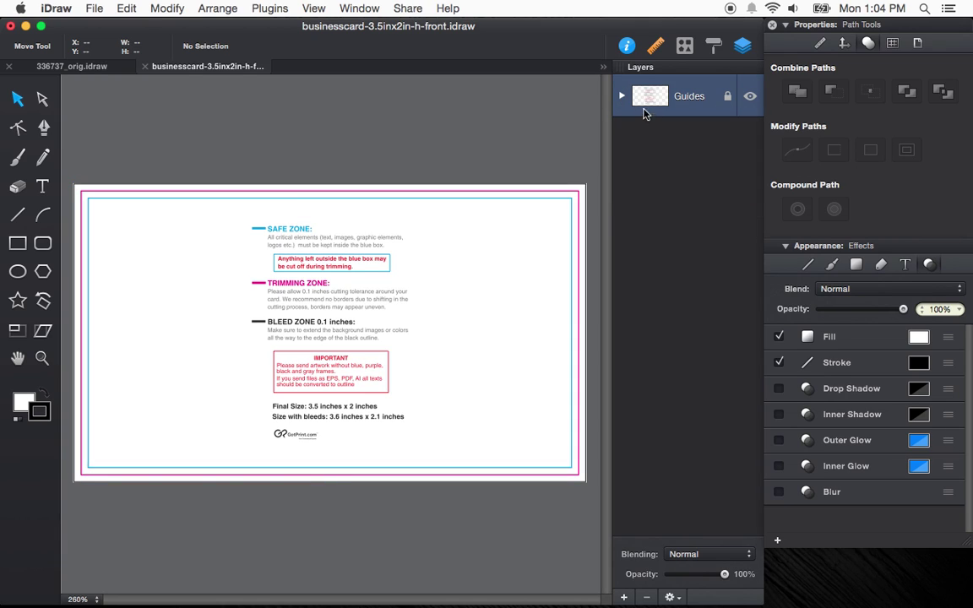
Step: Add a new Layer 2 next to Guides and hide the Guides artwork
left_click(623, 597)
mouse_move(693, 172)
left_mouse_down()
mouse_move(699, 156)
mouse_move(709, 162)
left_mouse_up()
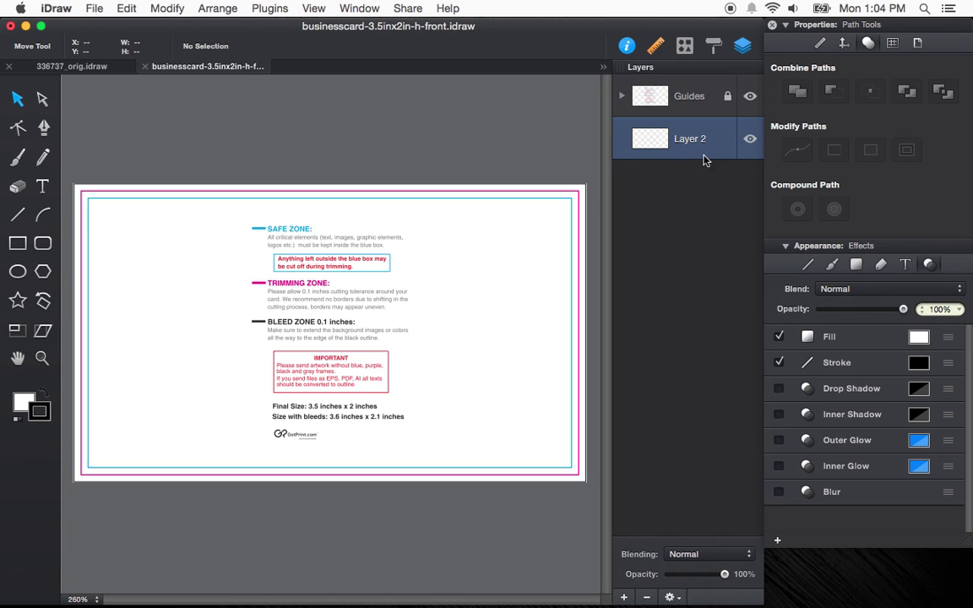
left_click(751, 98)
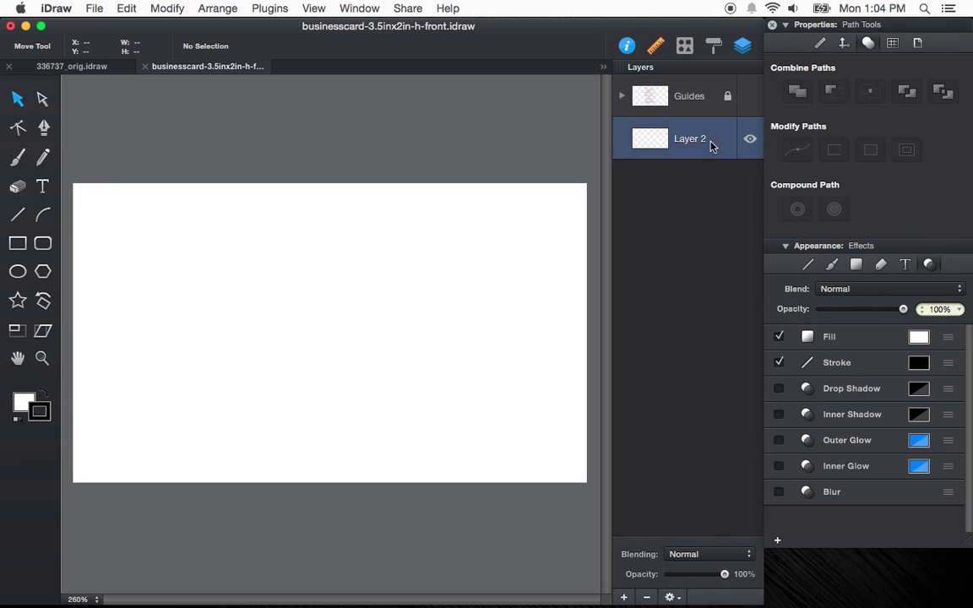
left_click(752, 99)
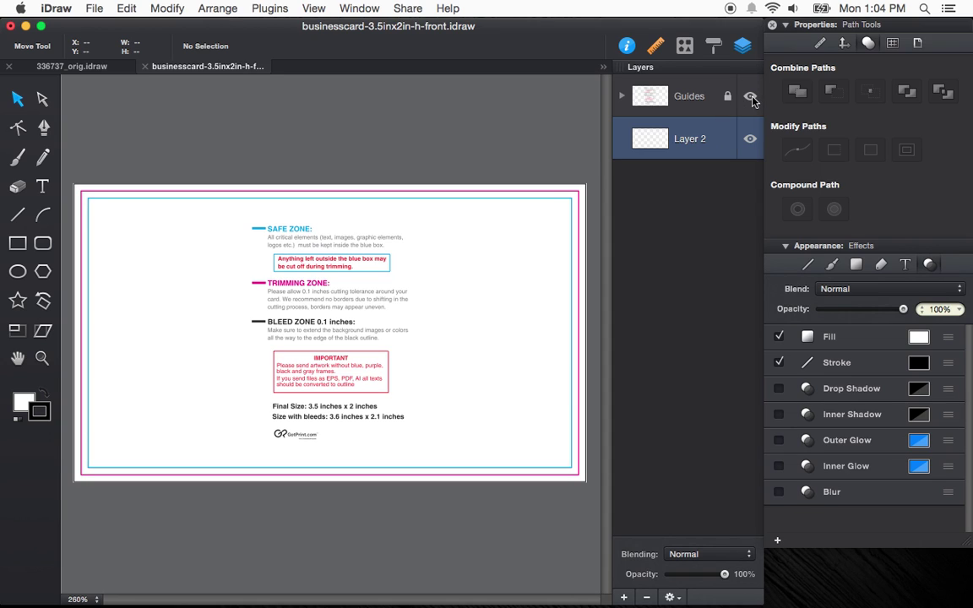
left_click(751, 99)
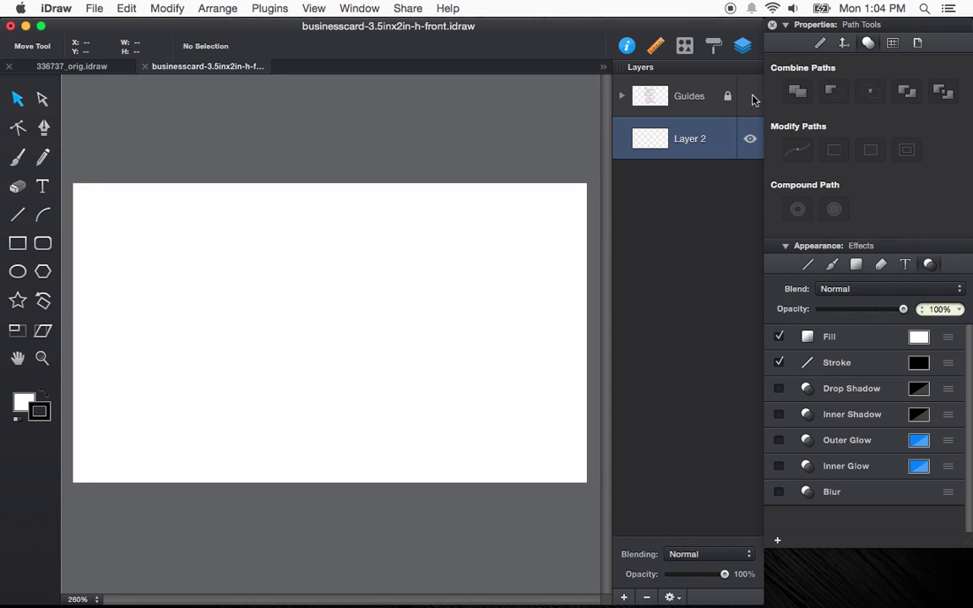
Step: Rename Layer 2 to 'Front'
double_click(693, 140)
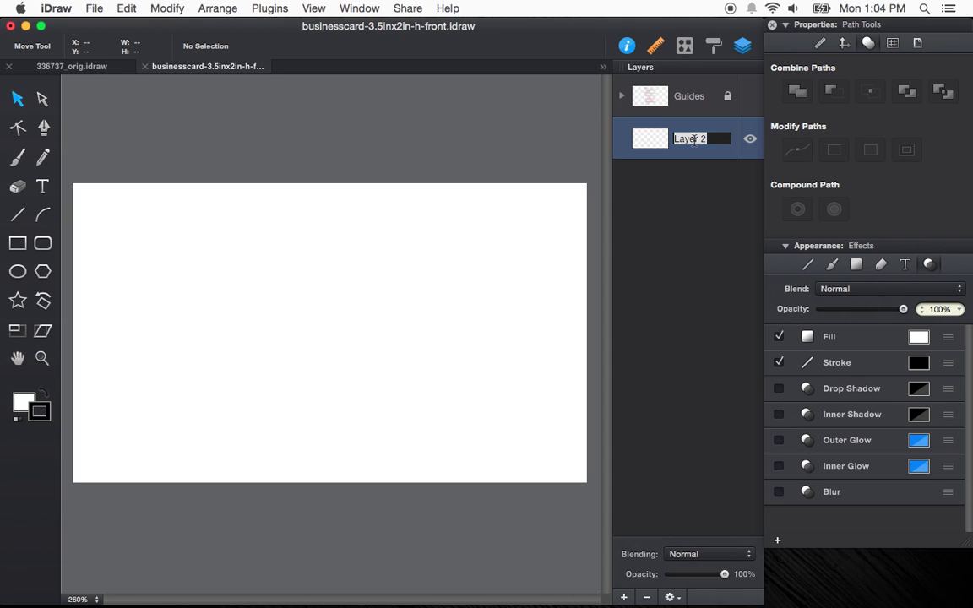
type("Front")
key("Return")
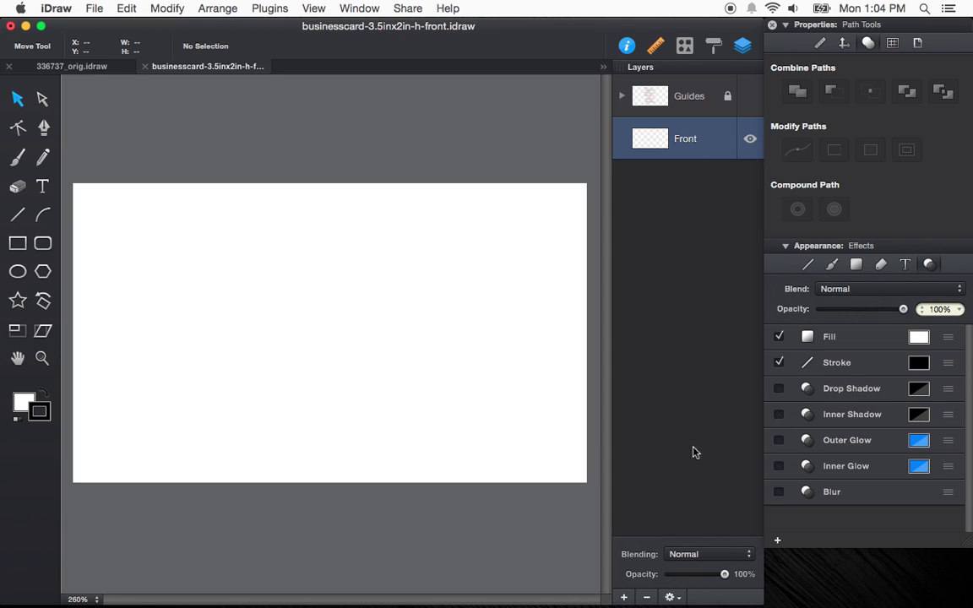
Step: Add another layer below Front and name it 'Back'
left_click(623, 597)
left_click_drag(701, 139, 699, 196)
double_click(694, 183)
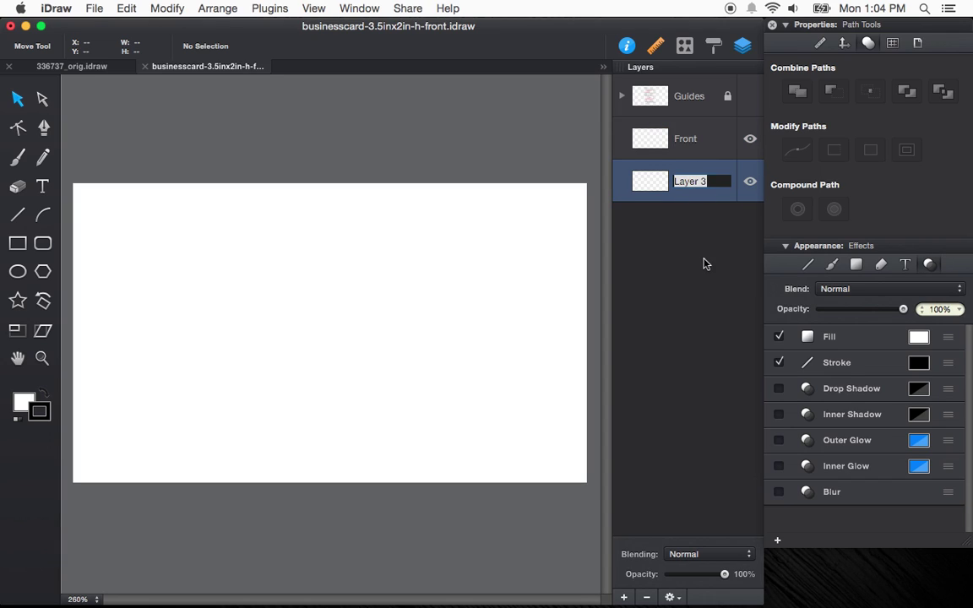
type("Back")
key("Return")
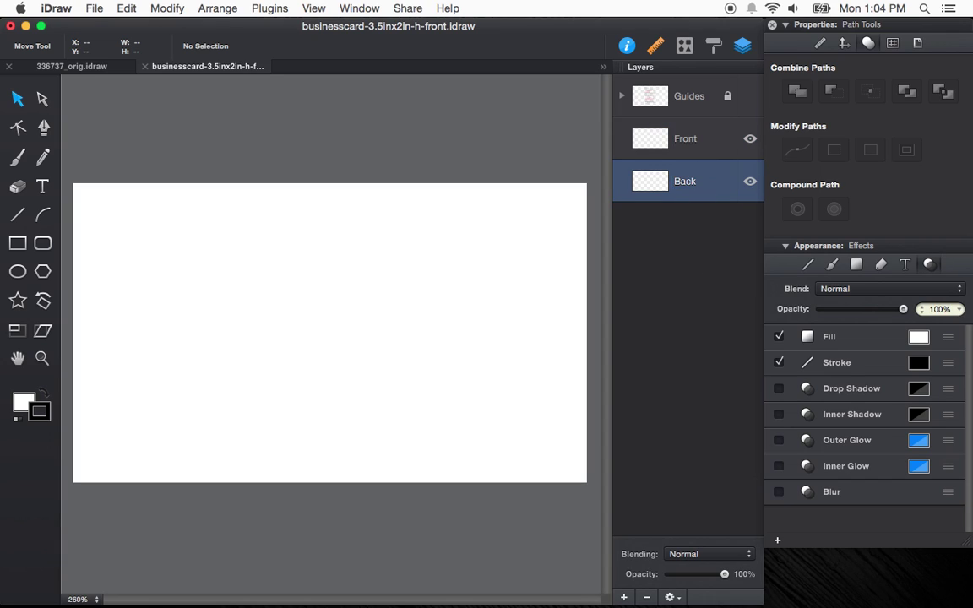
Step: Make Front the active layer and show the Guides artwork again
left_click(675, 98)
left_click(697, 143)
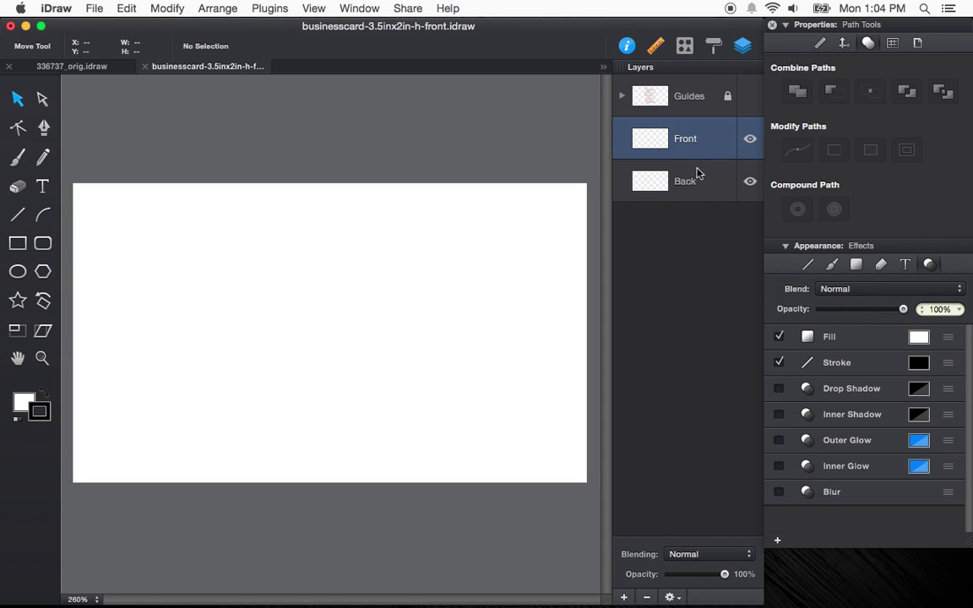
left_click(751, 97)
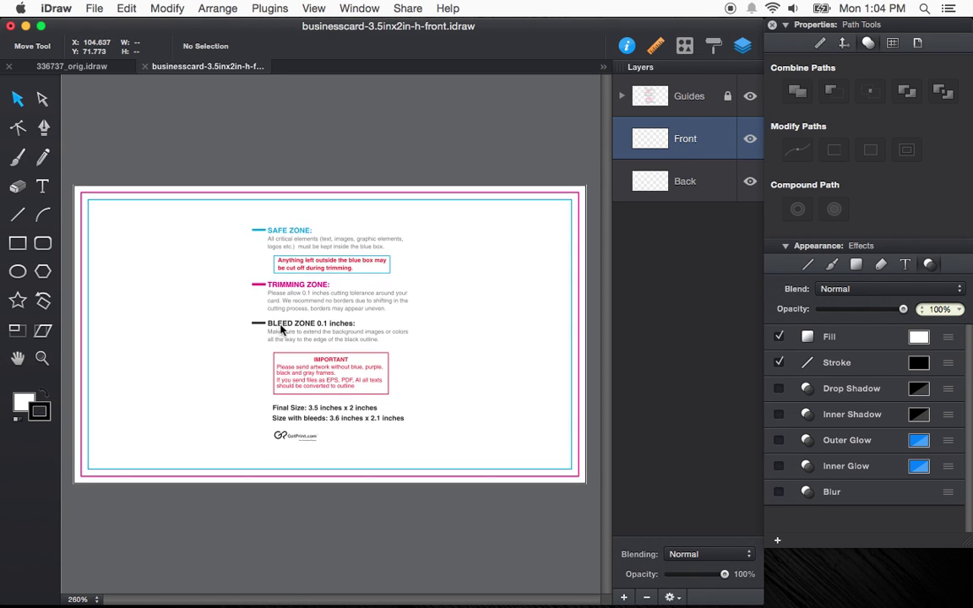
Step: Unlock the Guides layer and select its group of template instruction text
left_click(624, 96)
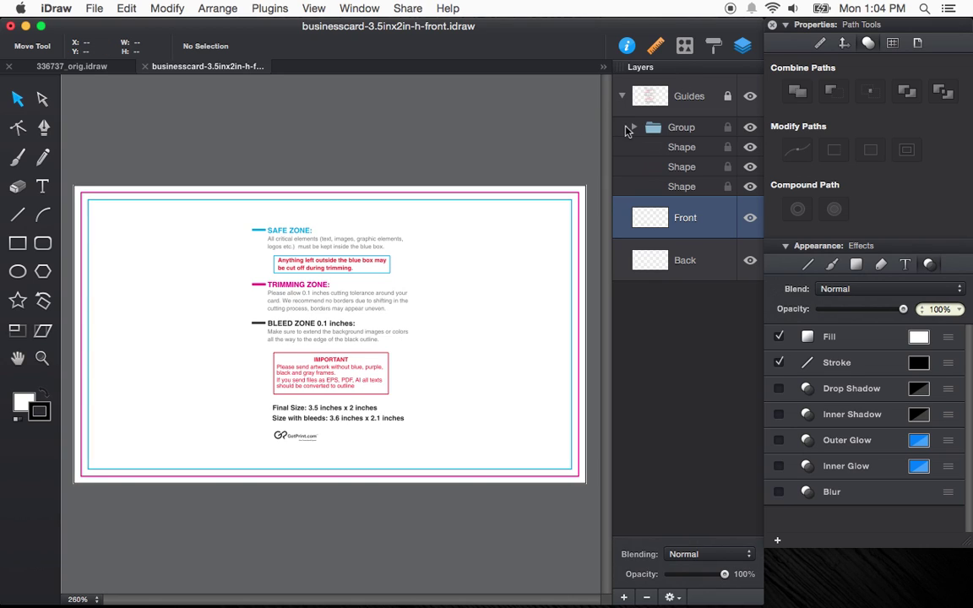
left_click(633, 127)
left_click(634, 126)
left_click(727, 96)
left_click(676, 126)
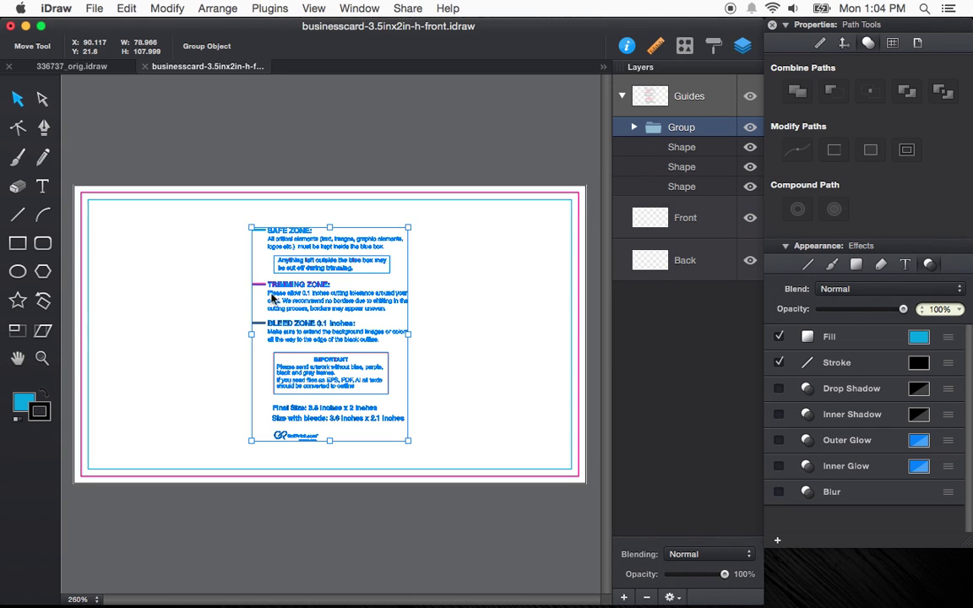
scroll(304, 241, "up", 6)
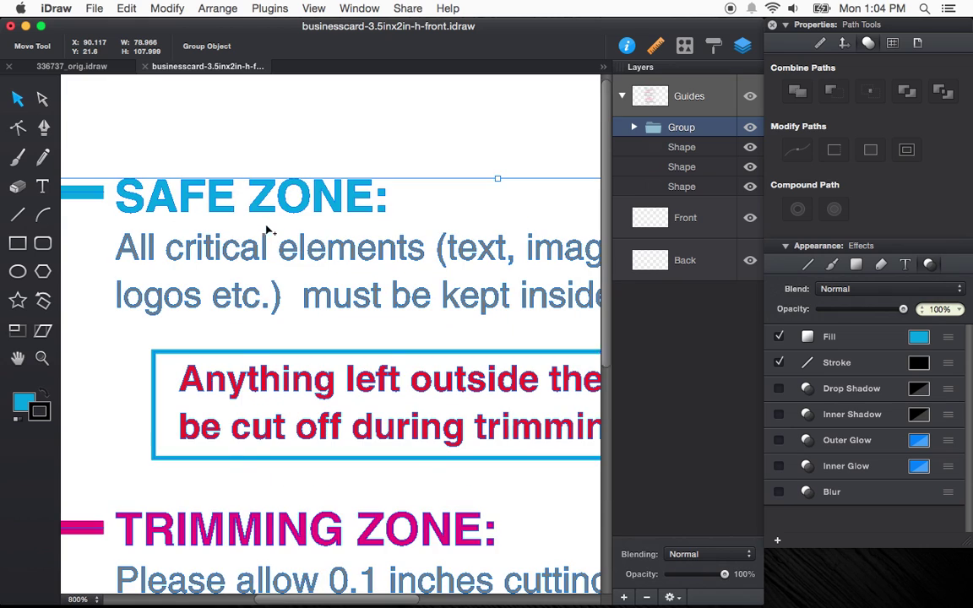
scroll(287, 271, "down", 6)
scroll(283, 283, "up", 3)
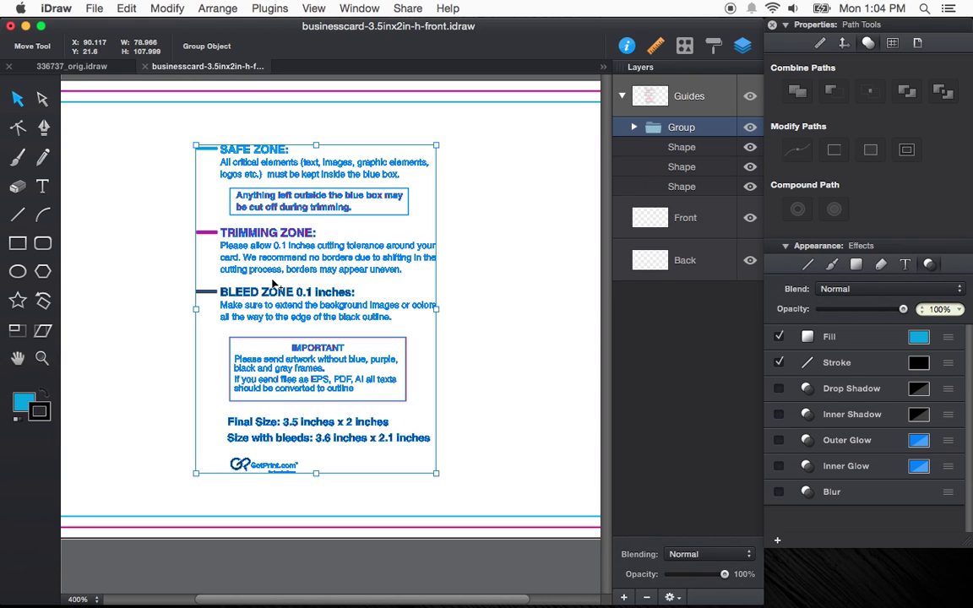
scroll(297, 279, "down", 1)
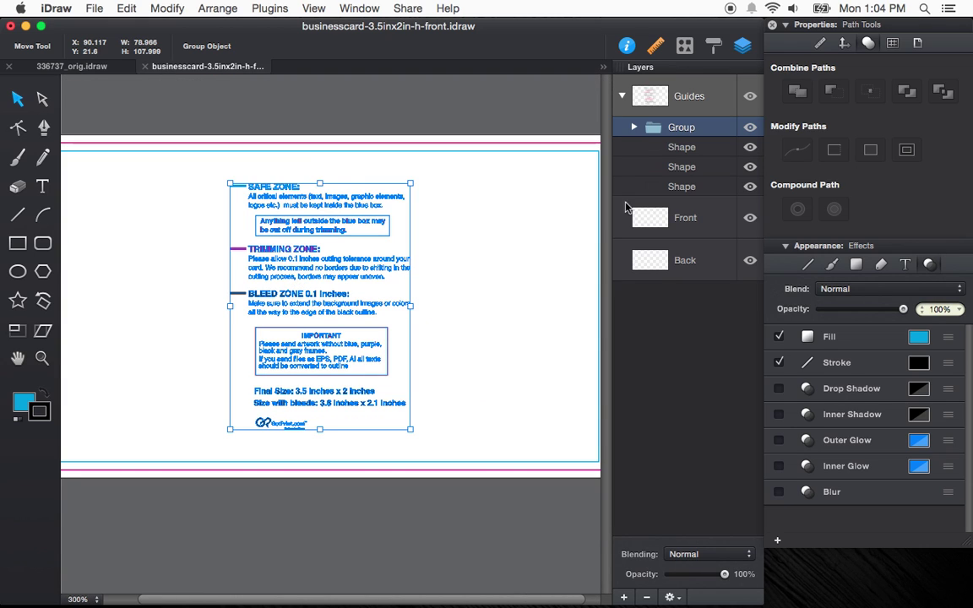
Step: Hide the instruction text group, relock Guides, and collapse the layer
left_click(750, 127)
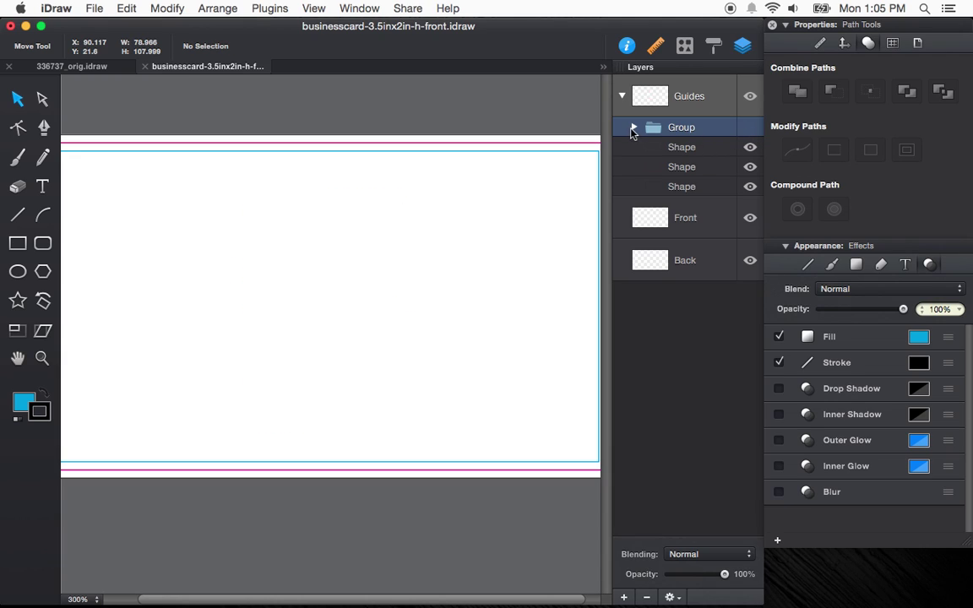
left_click(727, 95)
left_click(621, 96)
scroll(449, 277, "down", 2)
scroll(449, 277, "up", 1)
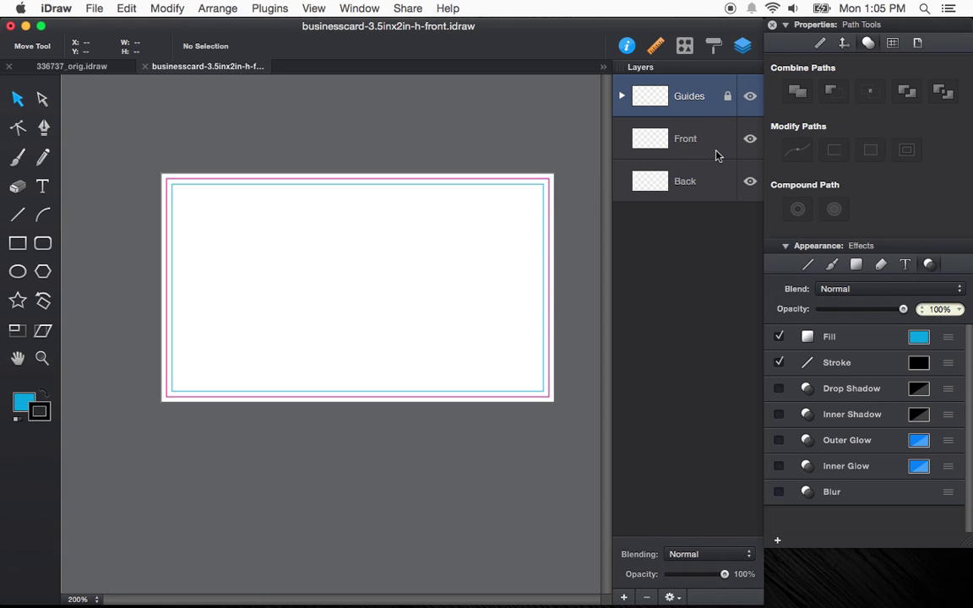
Step: Zoom out and recentre on the whole card, then make Front the active layer
scroll(532, 195, "up", 2)
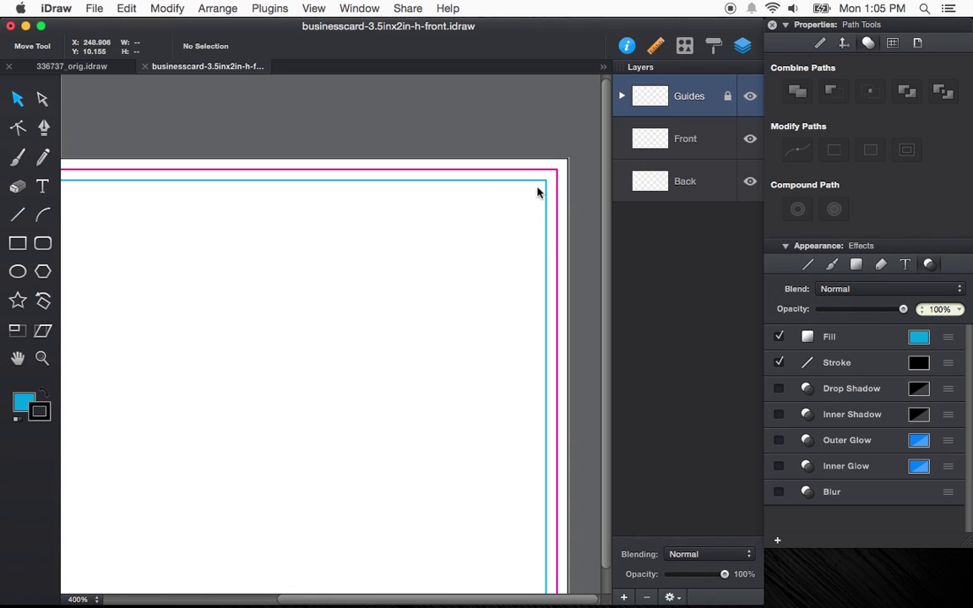
key("super+minus")
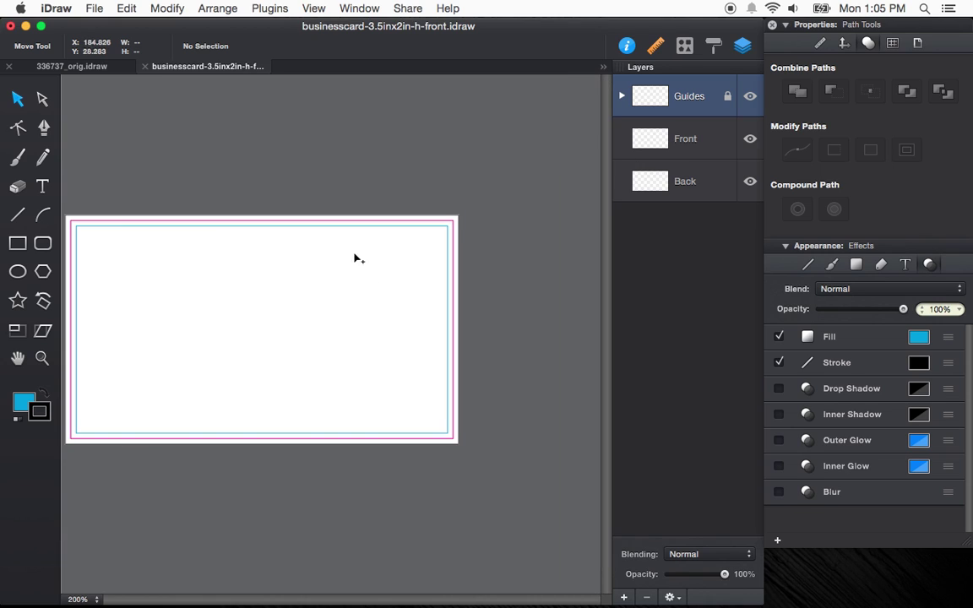
left_click_drag(260, 321, 397, 305)
scroll(396, 324, "up", 2)
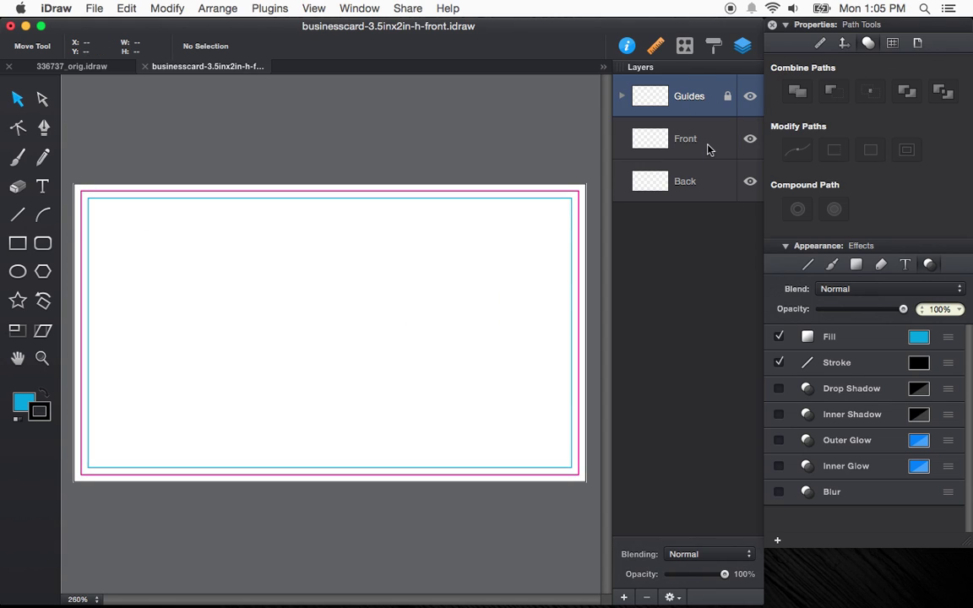
left_click(674, 149)
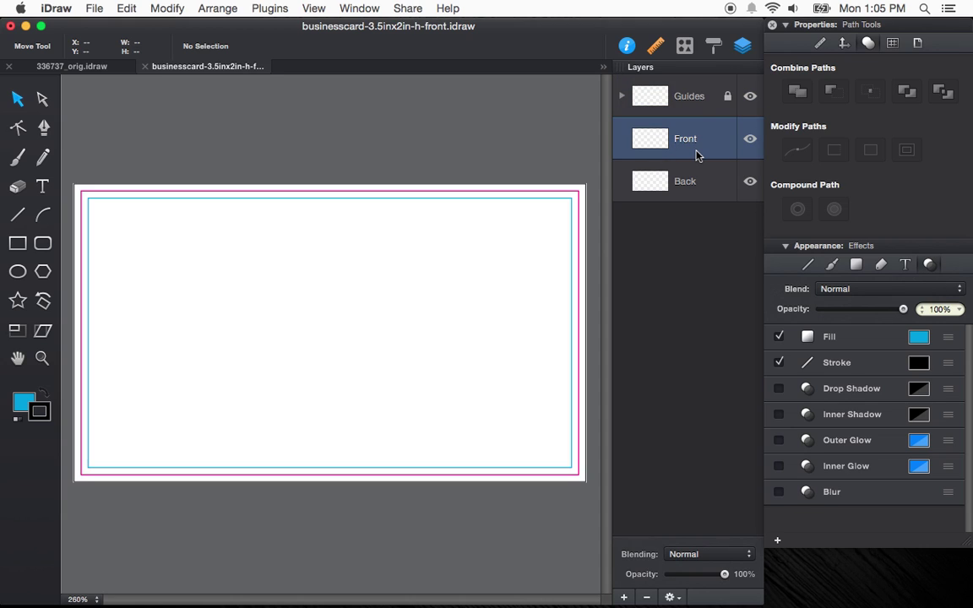
Step: Draw a rectangle over the card on Front and stretch its left edge to the bleed
left_click(18, 243)
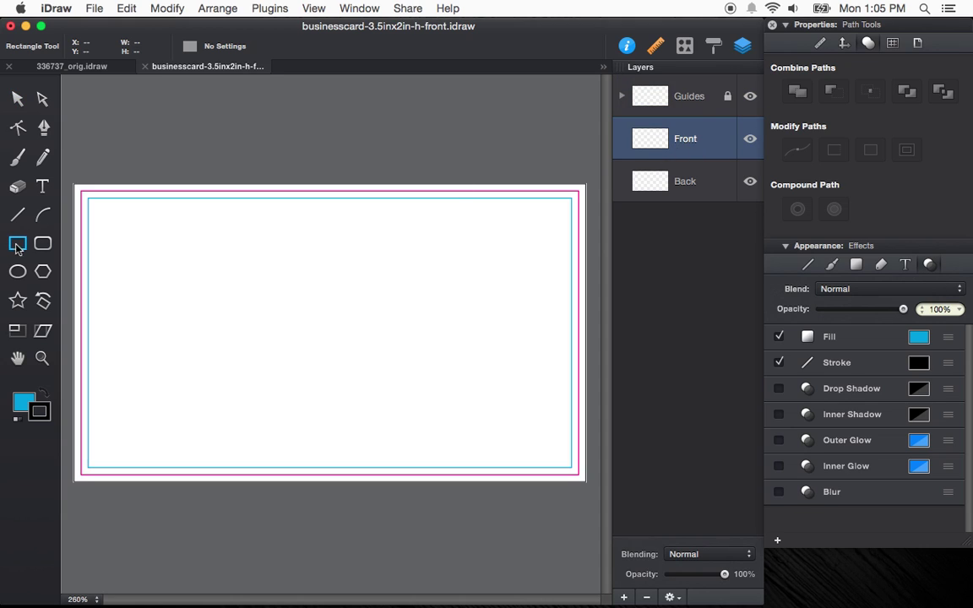
left_click_drag(81, 185, 585, 480)
key("v")
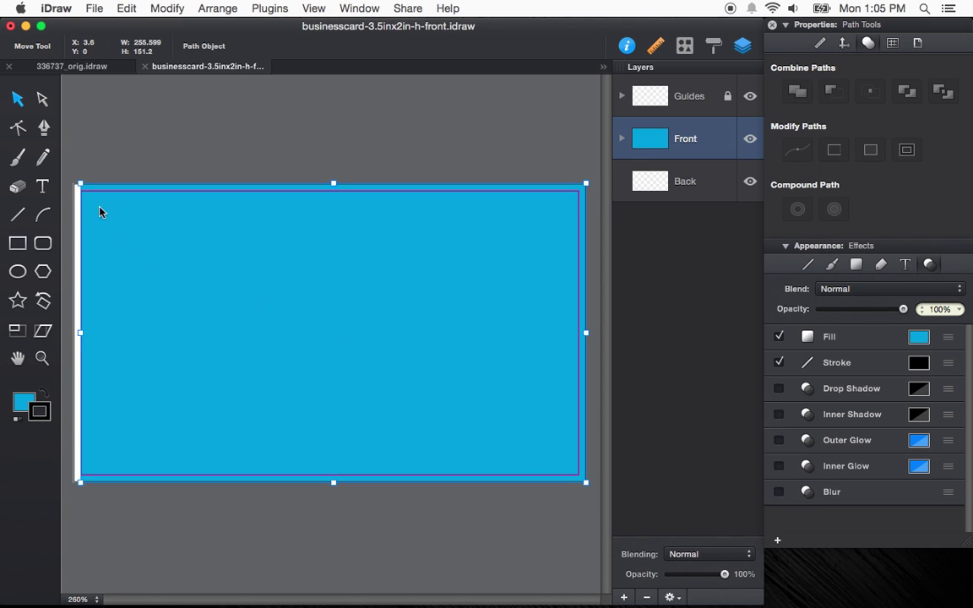
left_click_drag(81, 184, 73, 183)
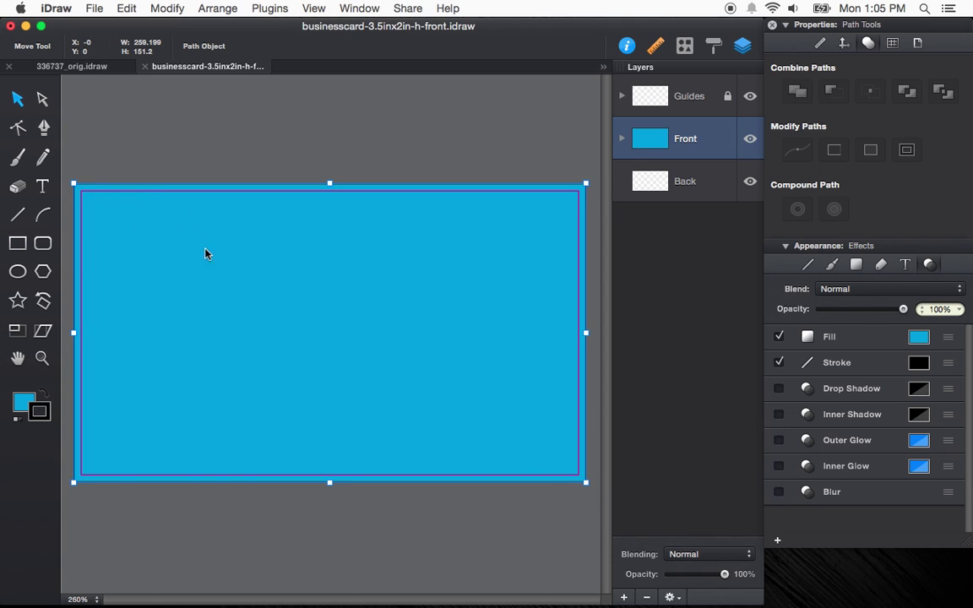
left_click(622, 140)
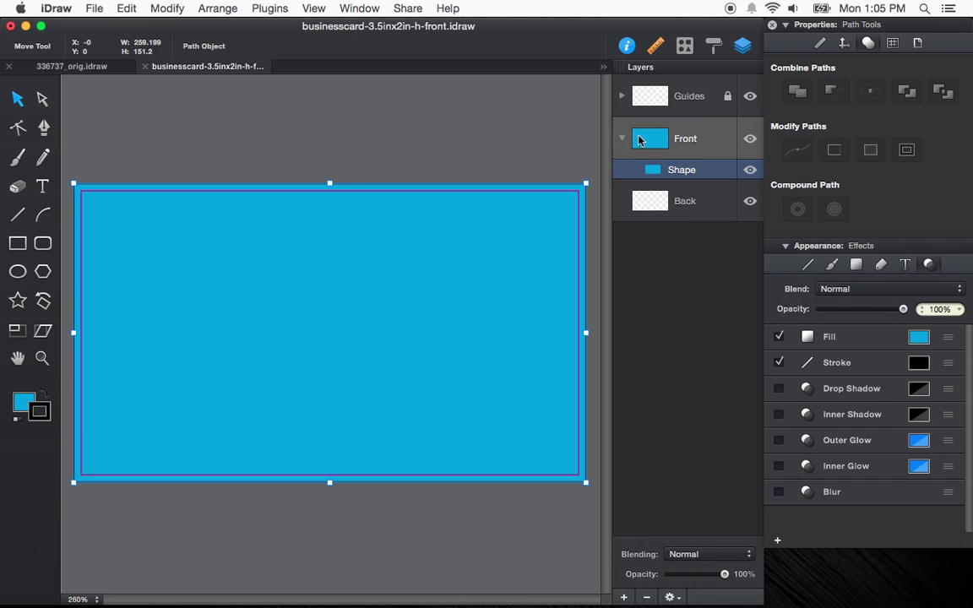
left_click(709, 190)
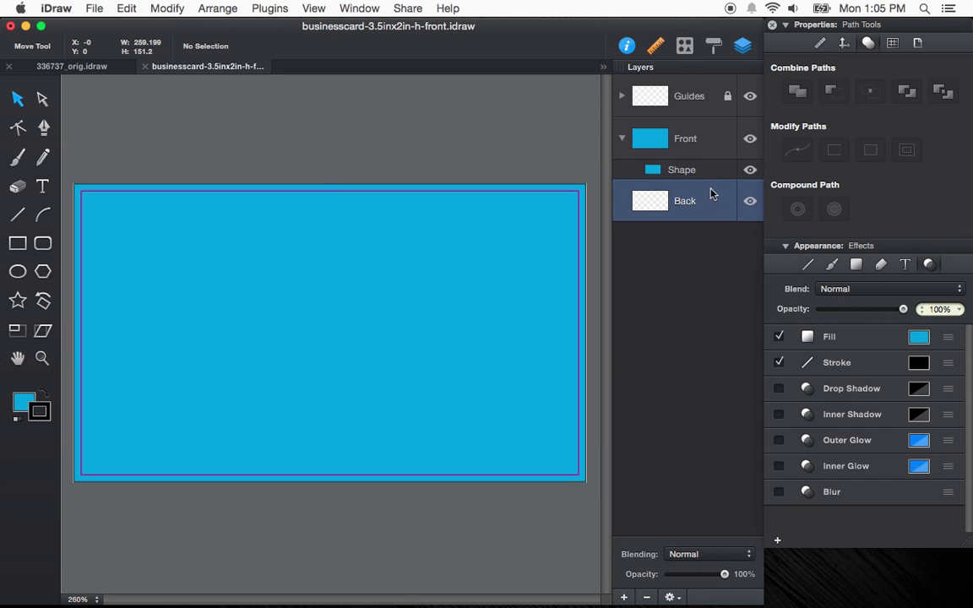
left_click(712, 173)
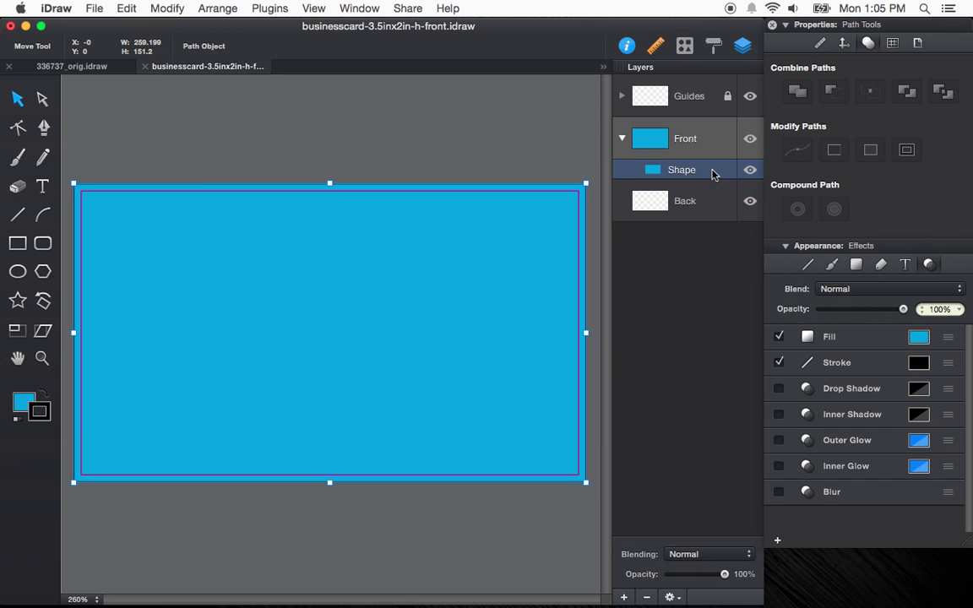
Step: Set the canvas Background to None / Transparent, then reselect the blue card rectangle
left_click(918, 42)
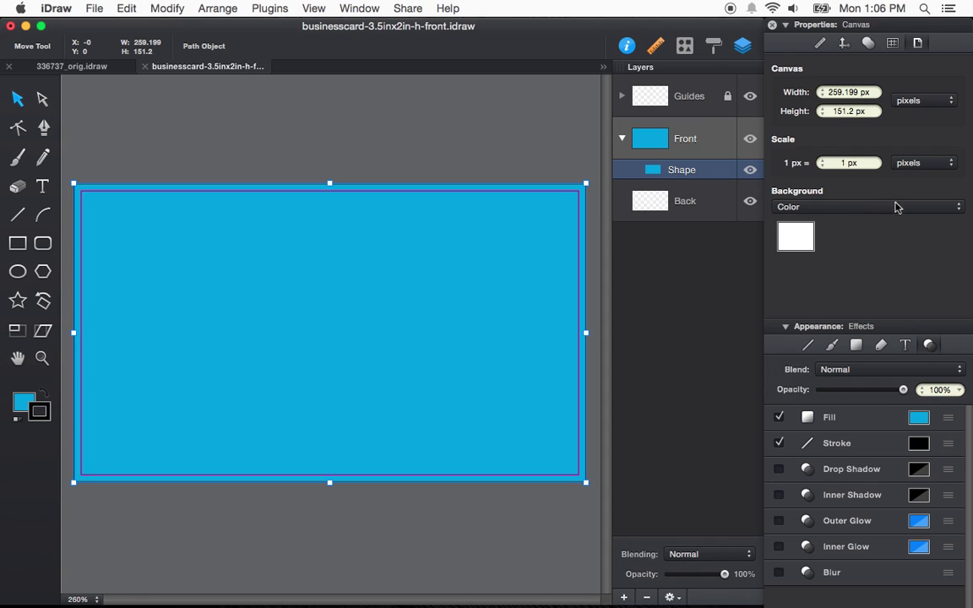
left_click(878, 208)
left_click(842, 194)
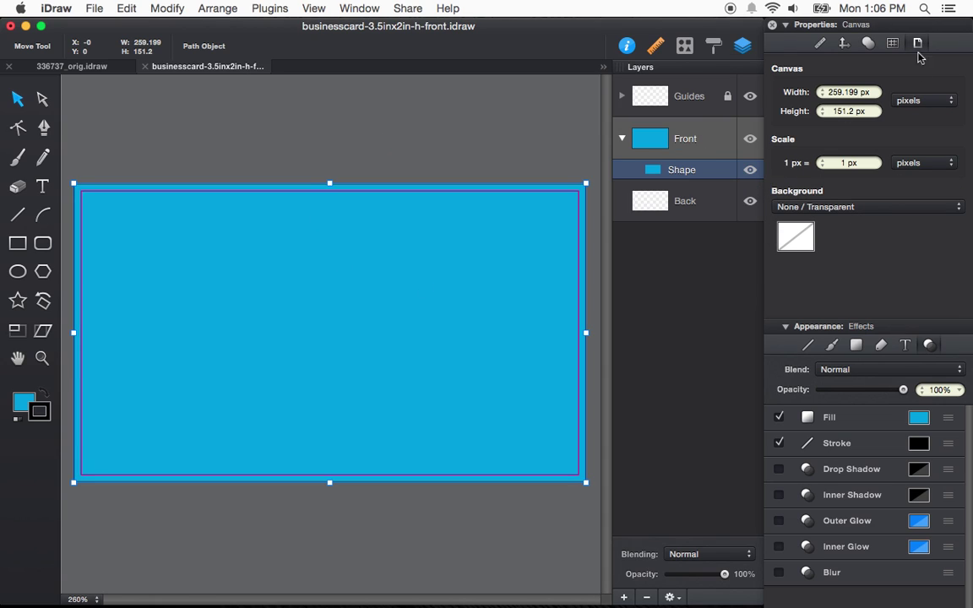
left_click(694, 206)
left_click(709, 143)
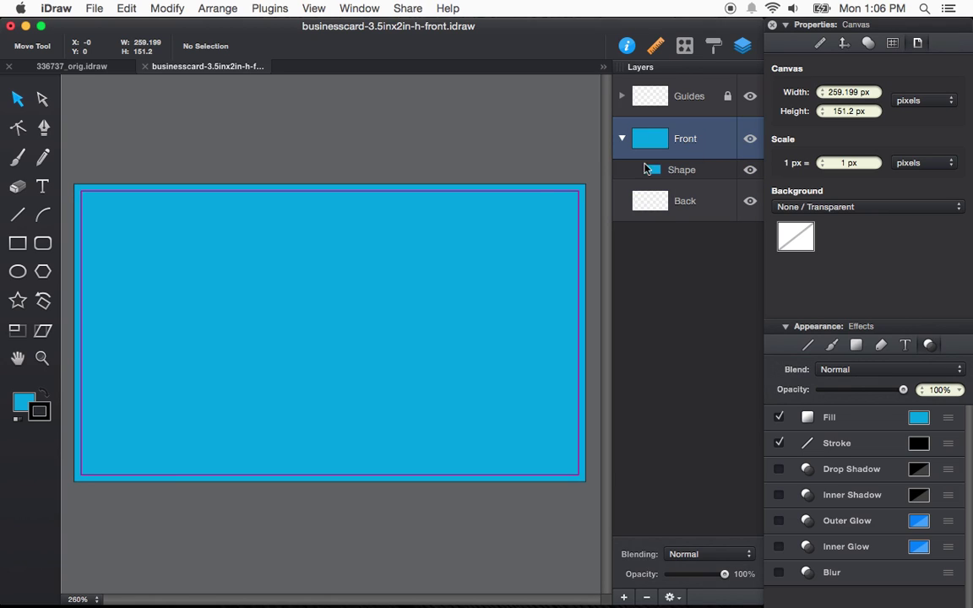
left_click(319, 303)
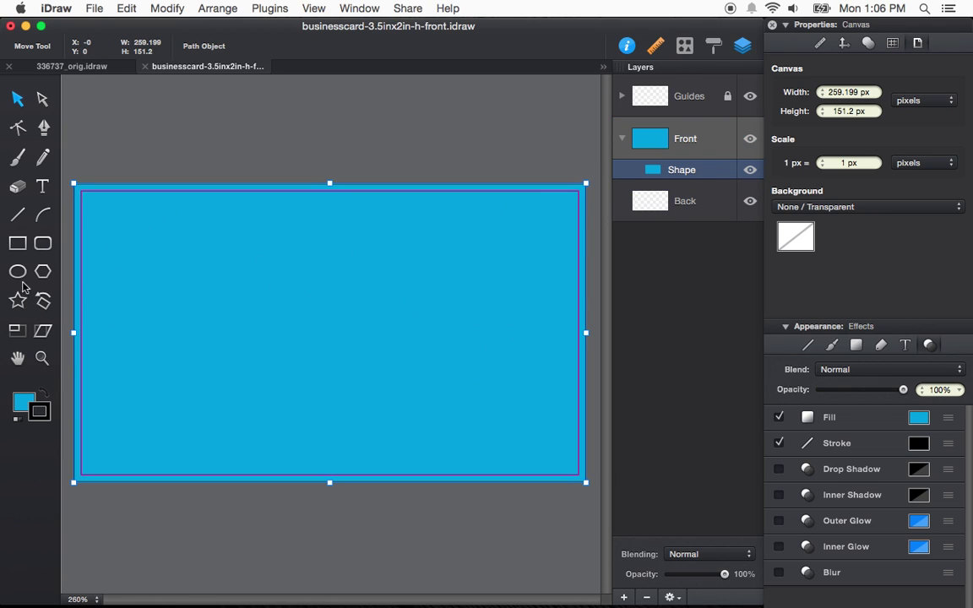
Step: Place the circular P emblem from the Shape Library's Pomme Roi collection, shrink it, and centre it
left_click(684, 49)
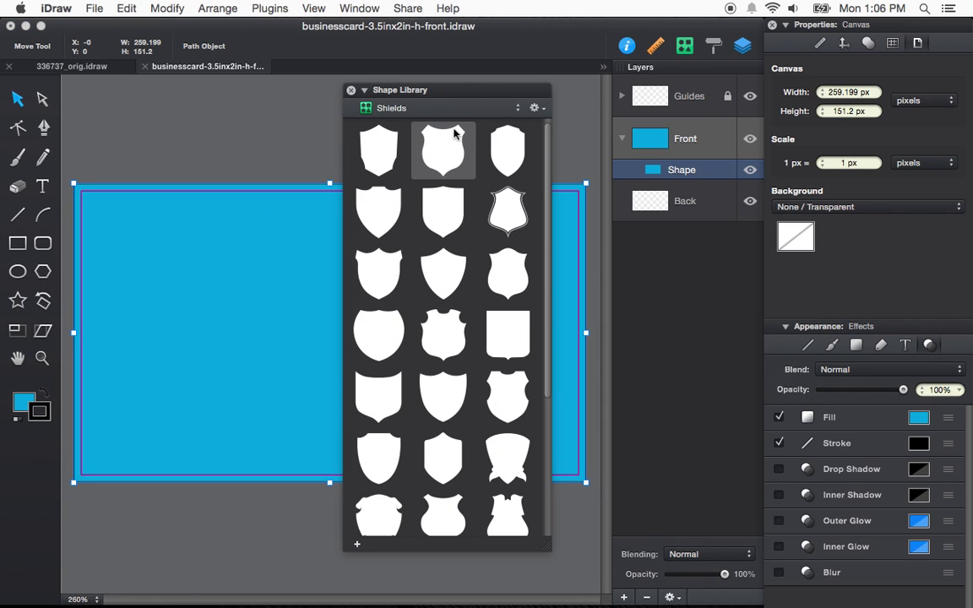
left_click(416, 108)
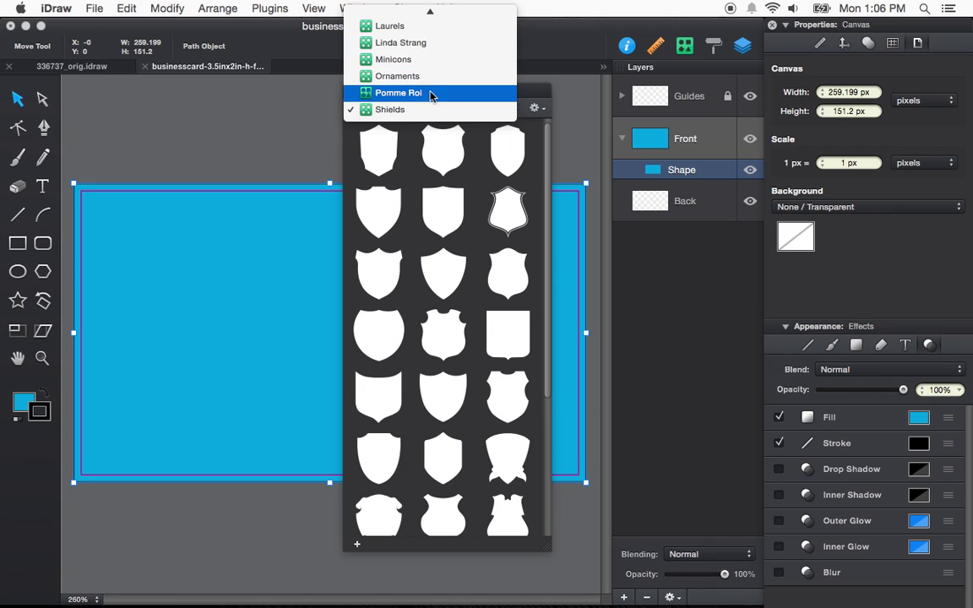
left_click(430, 94)
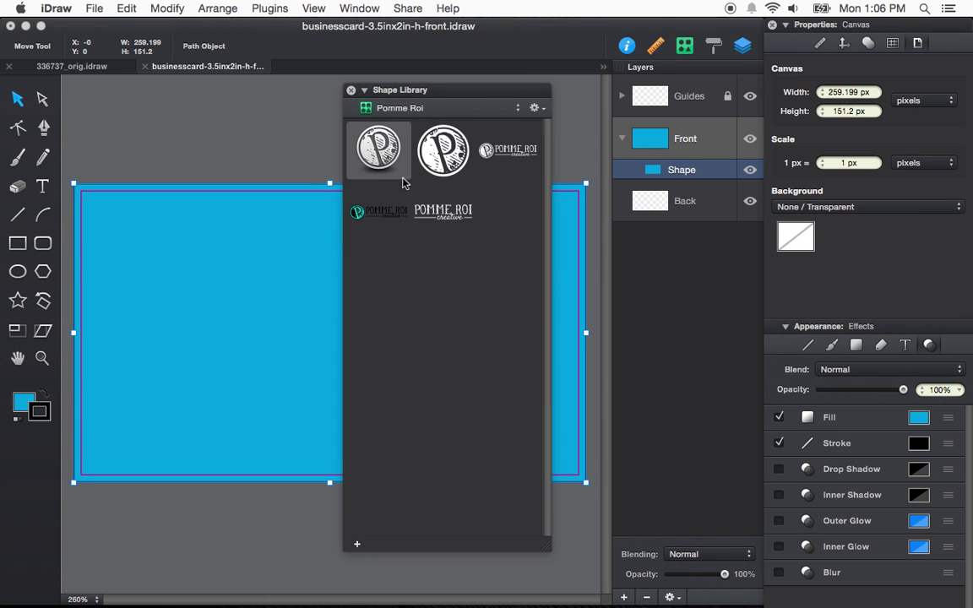
left_click_drag(456, 161, 293, 300)
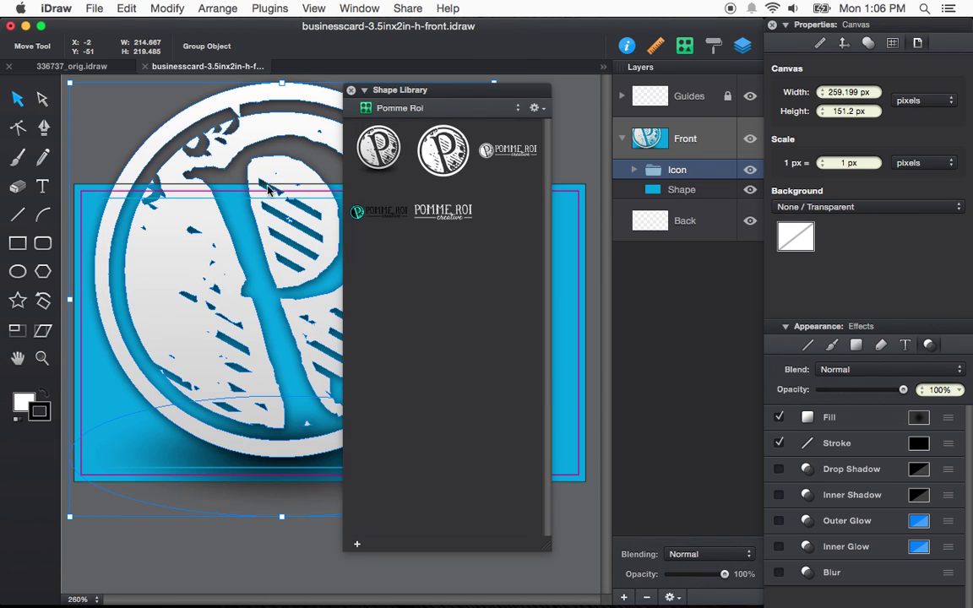
left_click(351, 89)
left_click_drag(70, 83, 287, 297)
left_click_drag(387, 372, 403, 322)
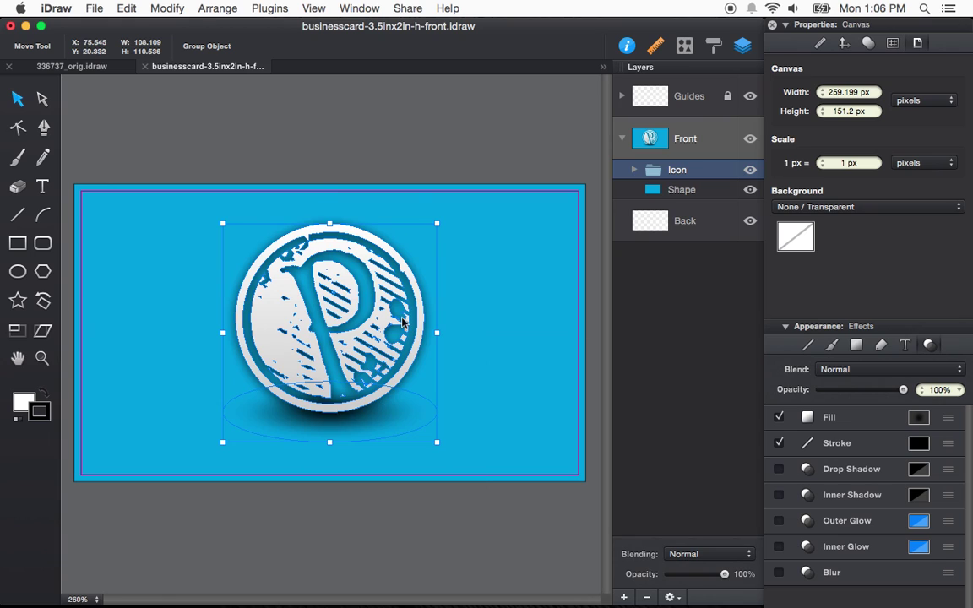
left_click(386, 139)
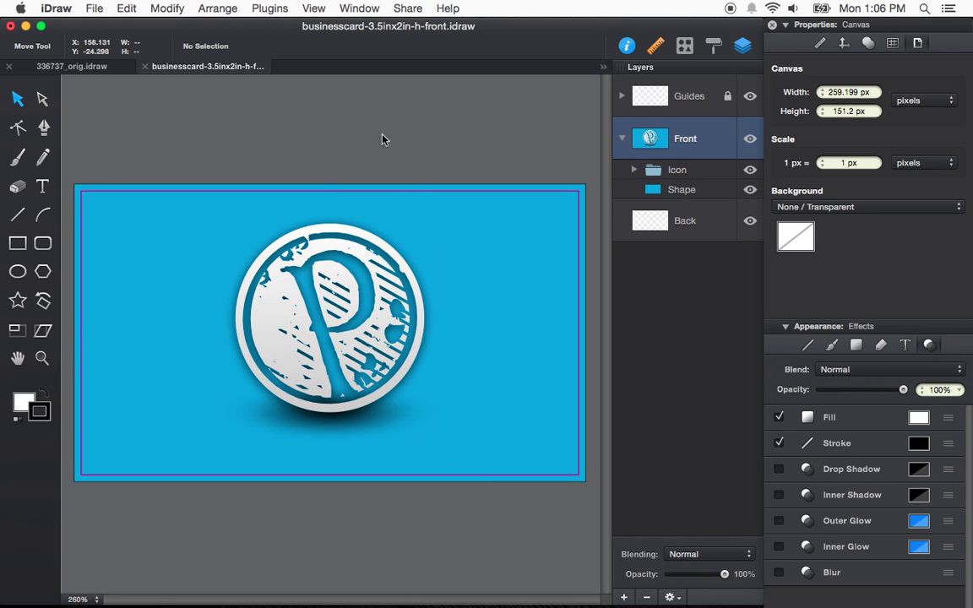
Step: Change the card's background rectangle fill to dark grey, after briefly trying teal, keeping the emblem centred
left_click(690, 193)
left_click(919, 417)
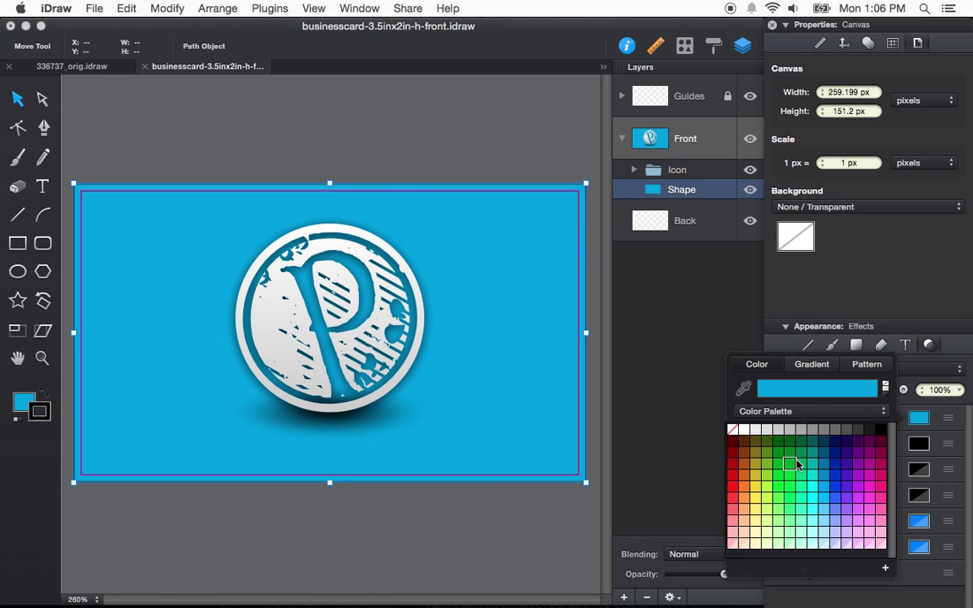
left_click(823, 463)
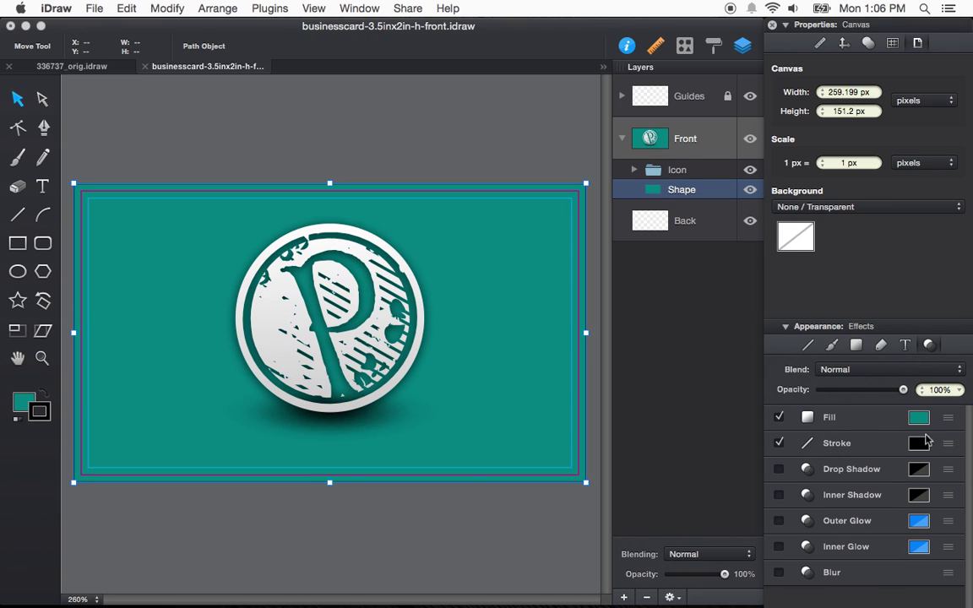
left_click(919, 417)
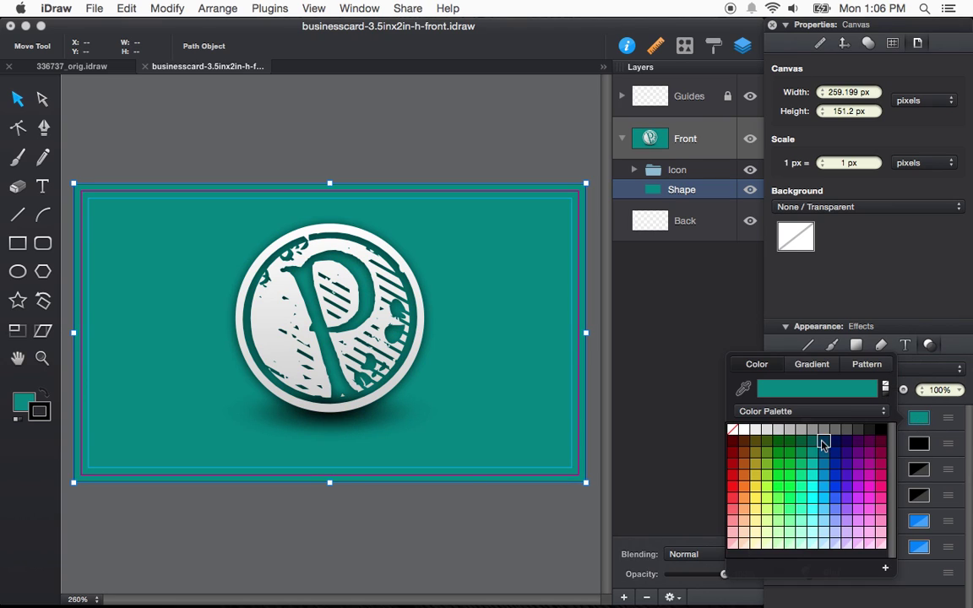
left_click(869, 432)
left_click(361, 132)
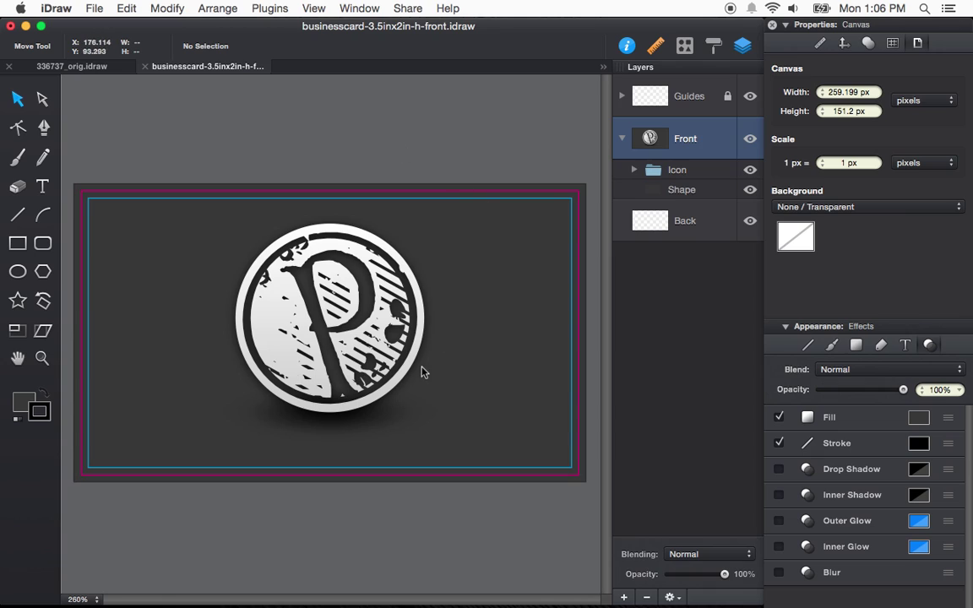
left_click(375, 309)
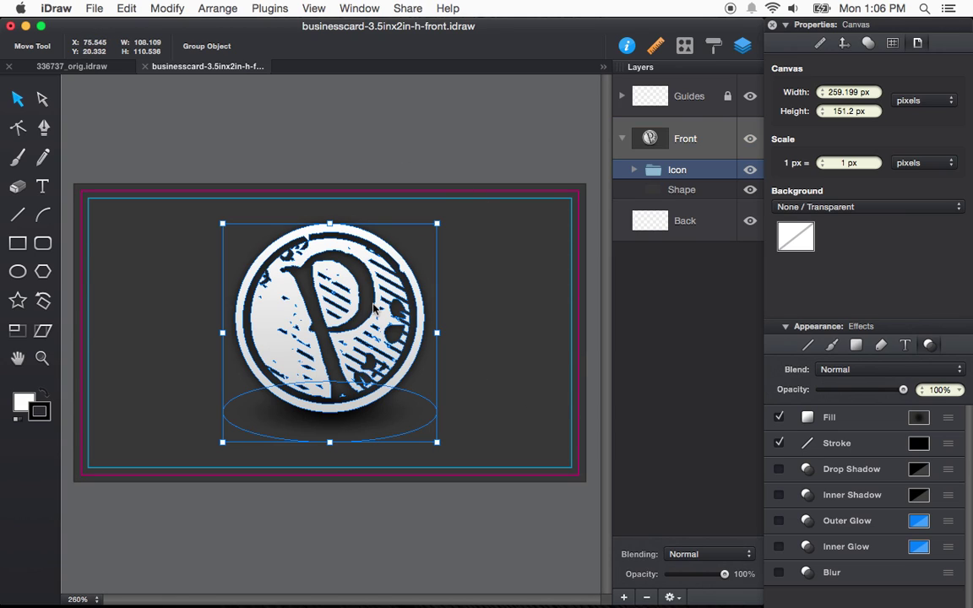
left_click(429, 178)
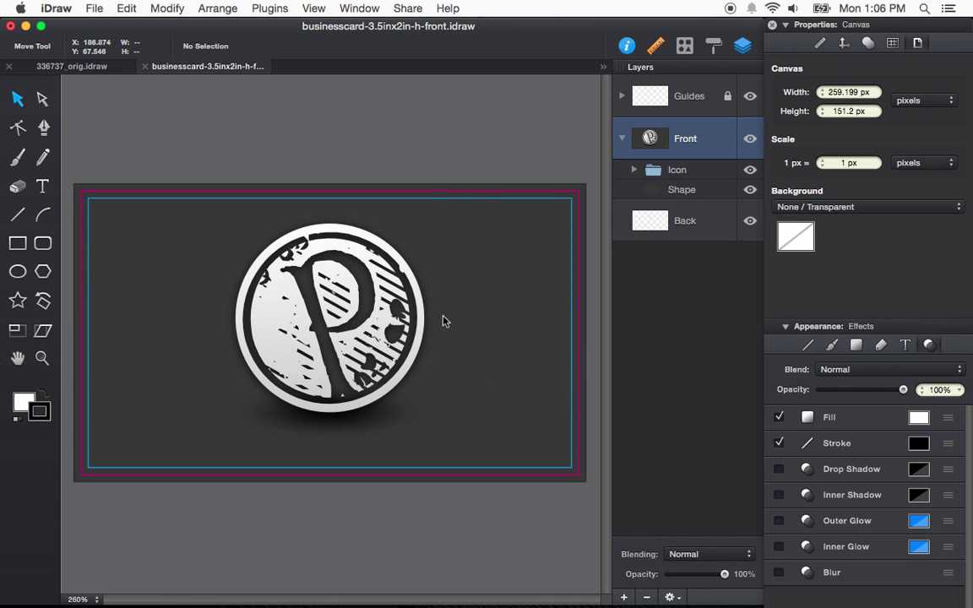
Step: Collapse the Front layer, make the Back layer active, and hide the Front layer
left_click(621, 140)
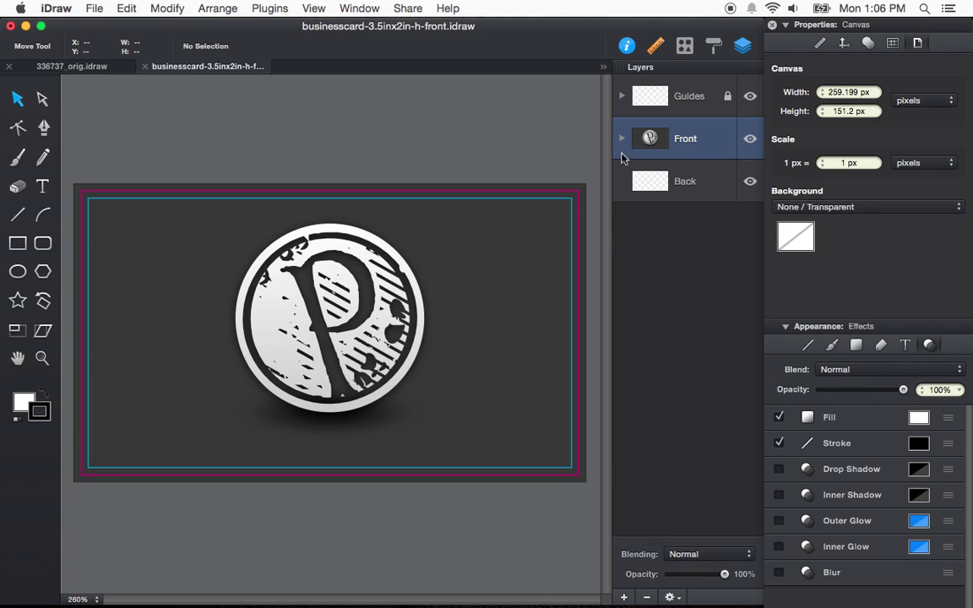
left_click(693, 189)
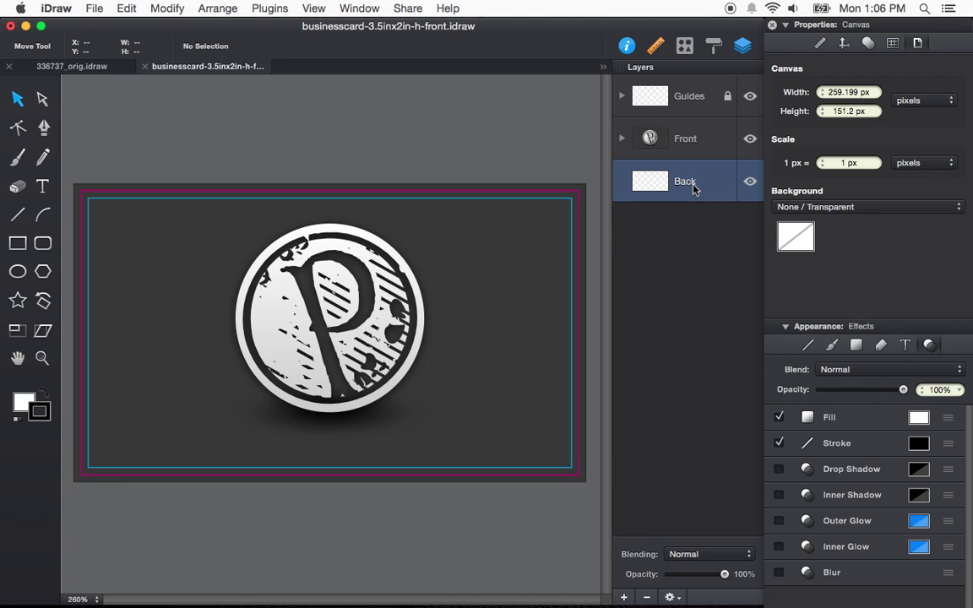
left_click(748, 139)
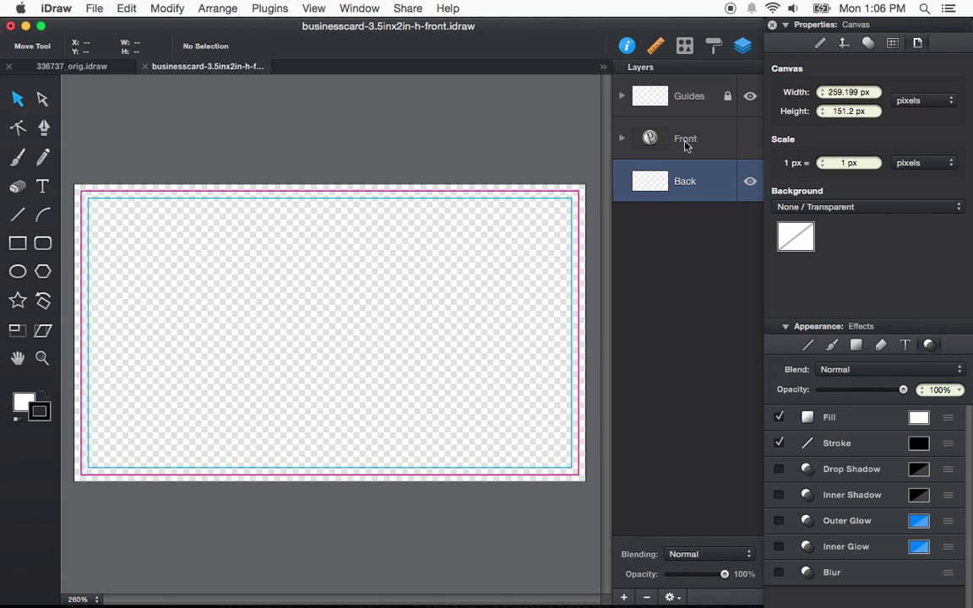
Step: Draw a rectangle on the Back layer that covers the whole card out to the bleed edge
left_click(17, 243)
left_click_drag(107, 208, 587, 482)
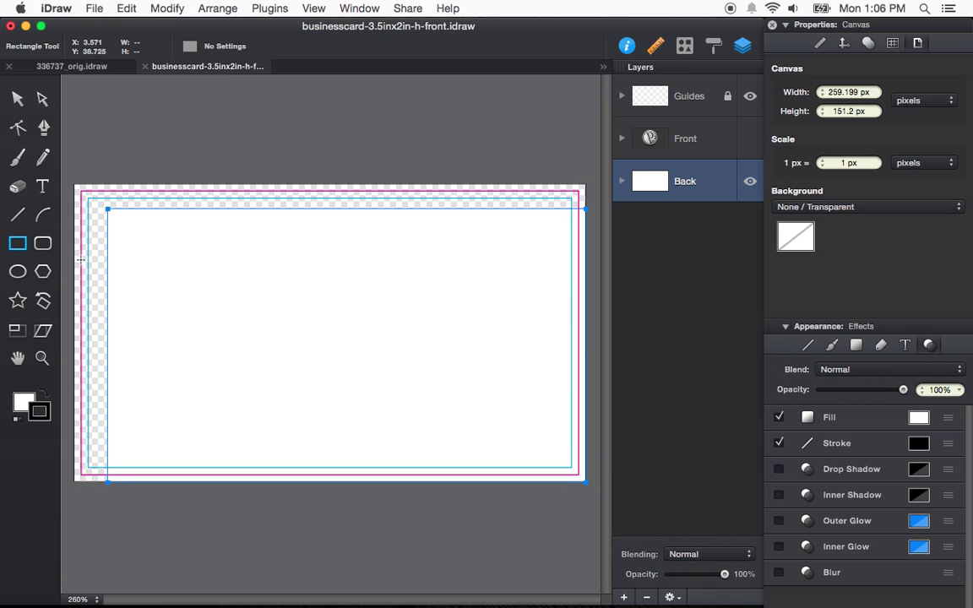
key("v")
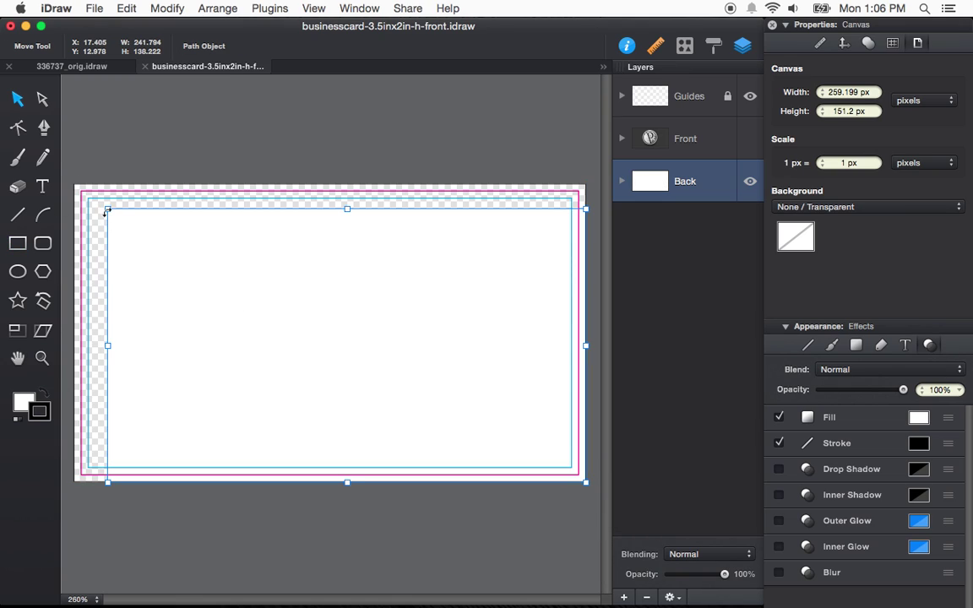
left_click_drag(107, 208, 74, 184)
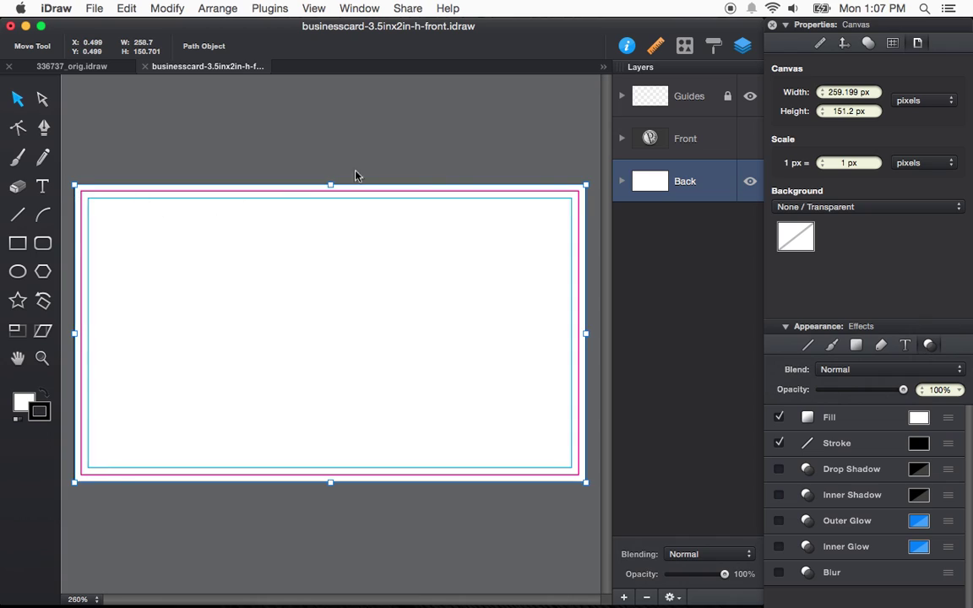
Step: Place the Pomme Roi creative logo from the Shape Library on the card and fill it black
left_click(684, 46)
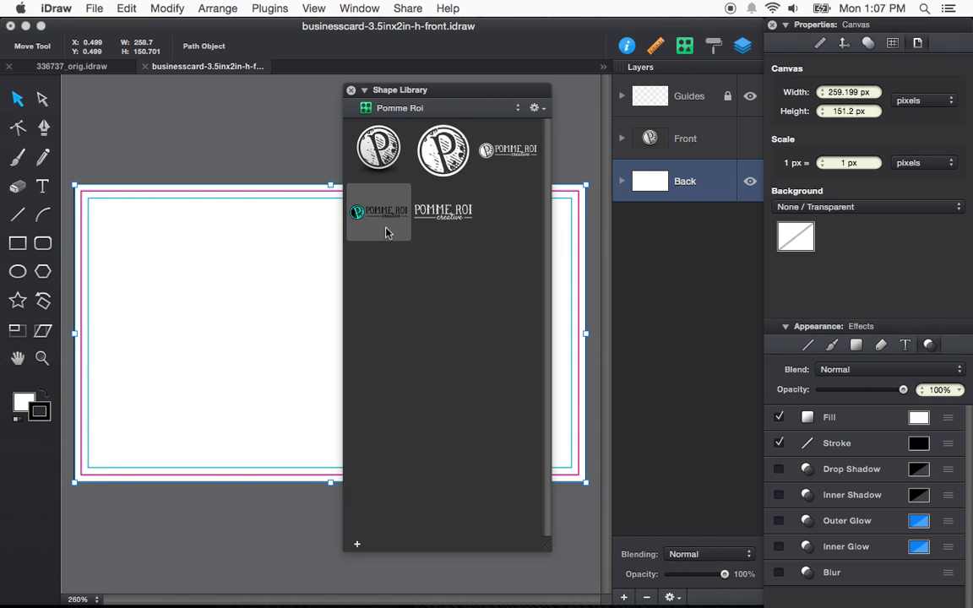
left_click_drag(385, 233, 250, 291)
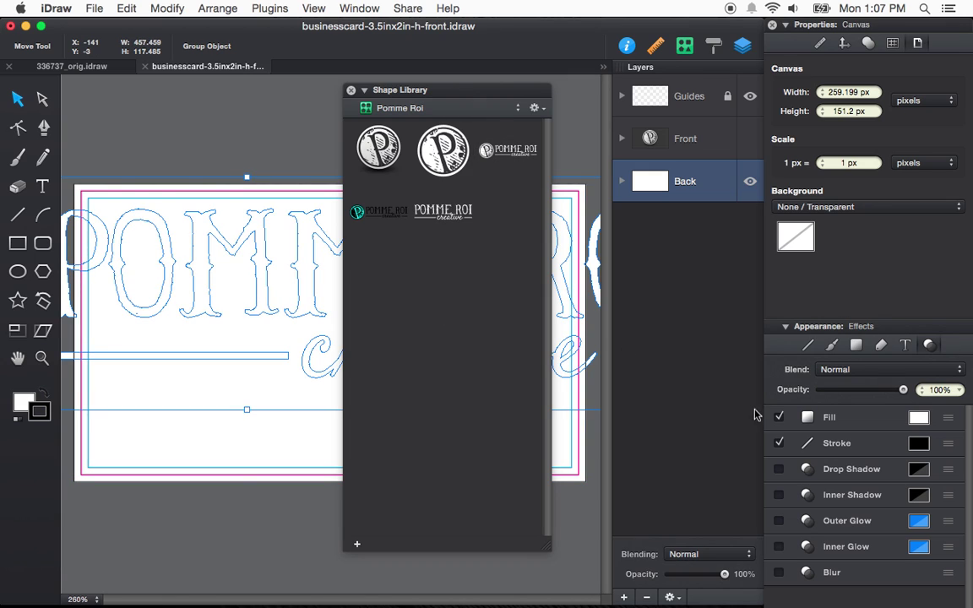
left_click(919, 417)
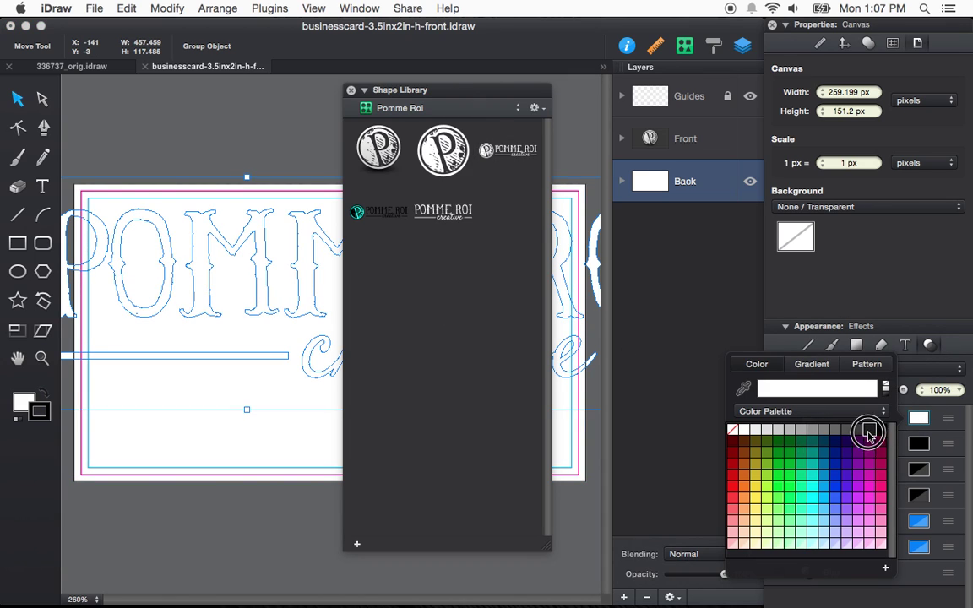
left_click(868, 434)
left_click(350, 89)
Step: Shrink the logo, position it across the top of the back card, and fit the card in view
left_click_drag(233, 299, 316, 305)
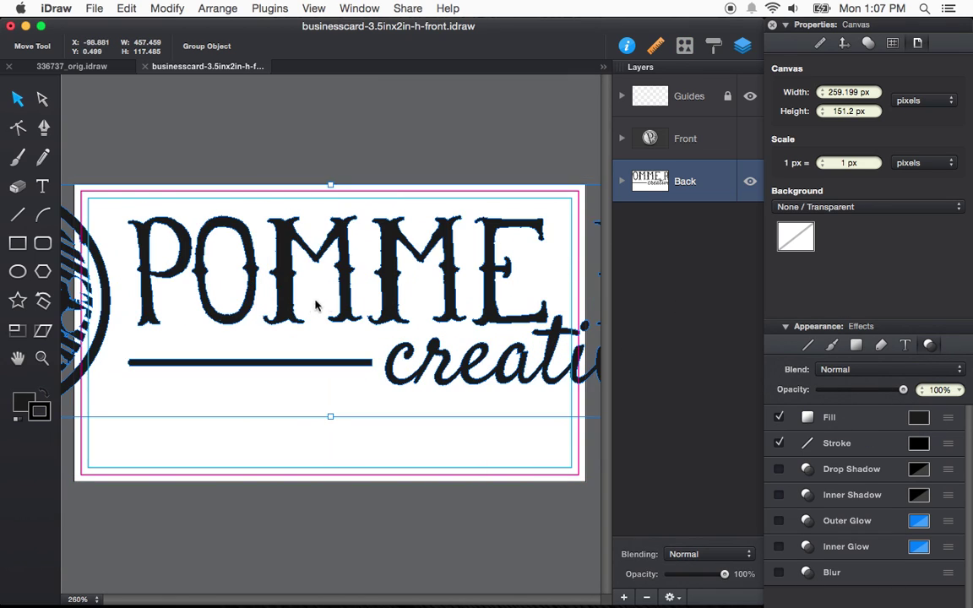
scroll(317, 305, "down", 5)
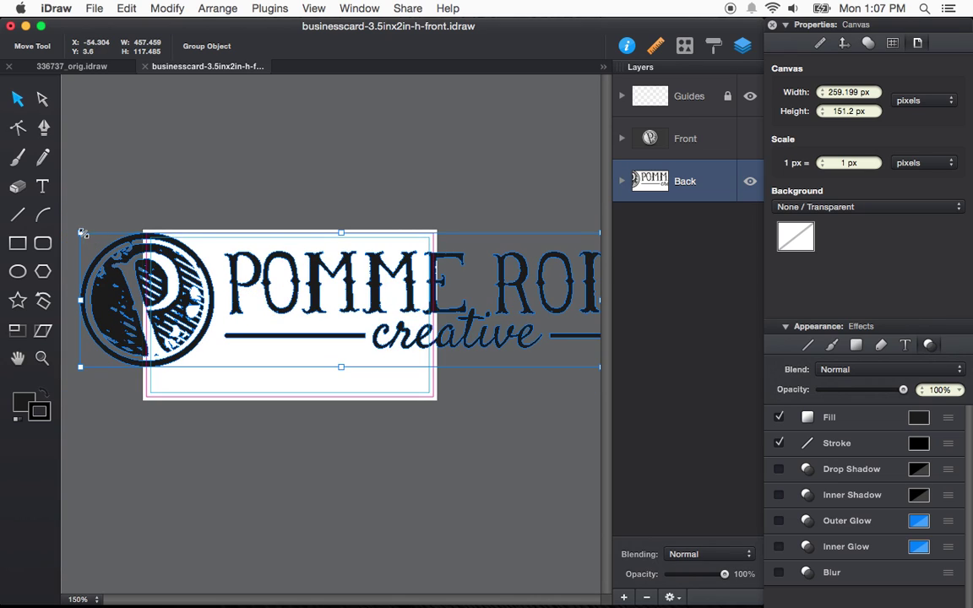
left_click_drag(82, 232, 235, 272)
left_click_drag(504, 308, 309, 287)
scroll(308, 287, "right", 2)
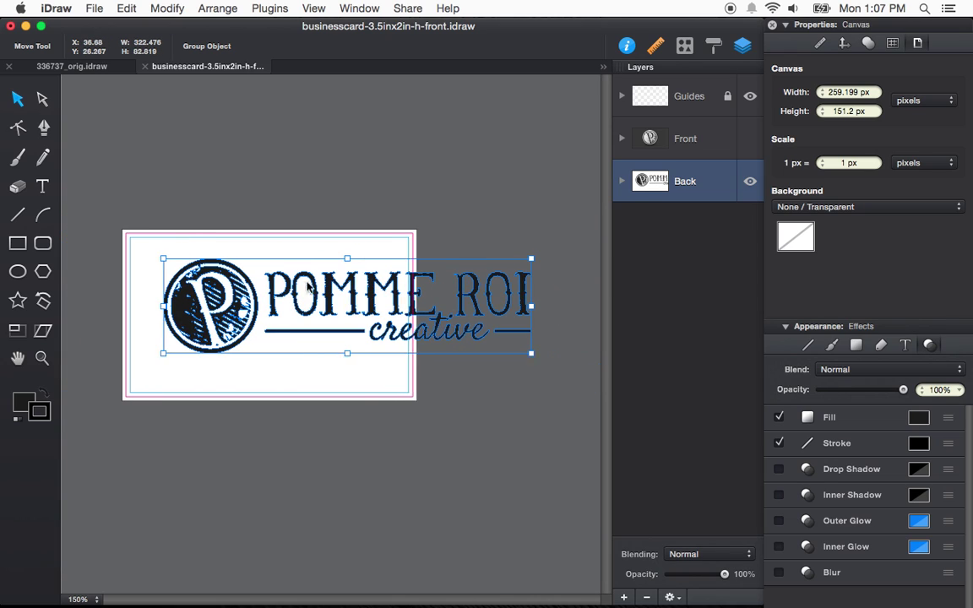
scroll(309, 287, "right", 1)
left_click_drag(505, 352, 343, 312)
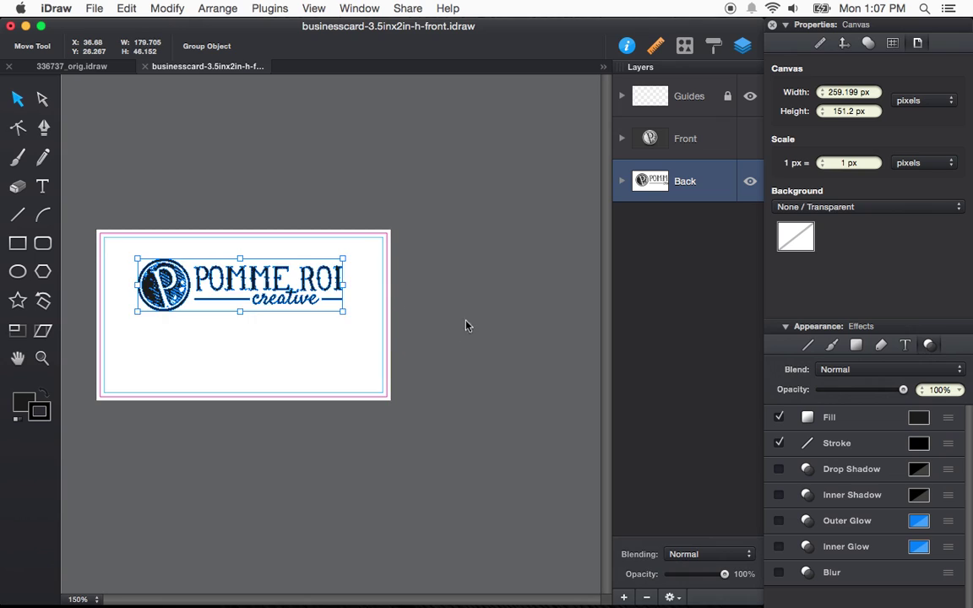
left_click(465, 325)
left_click_drag(296, 262, 322, 268)
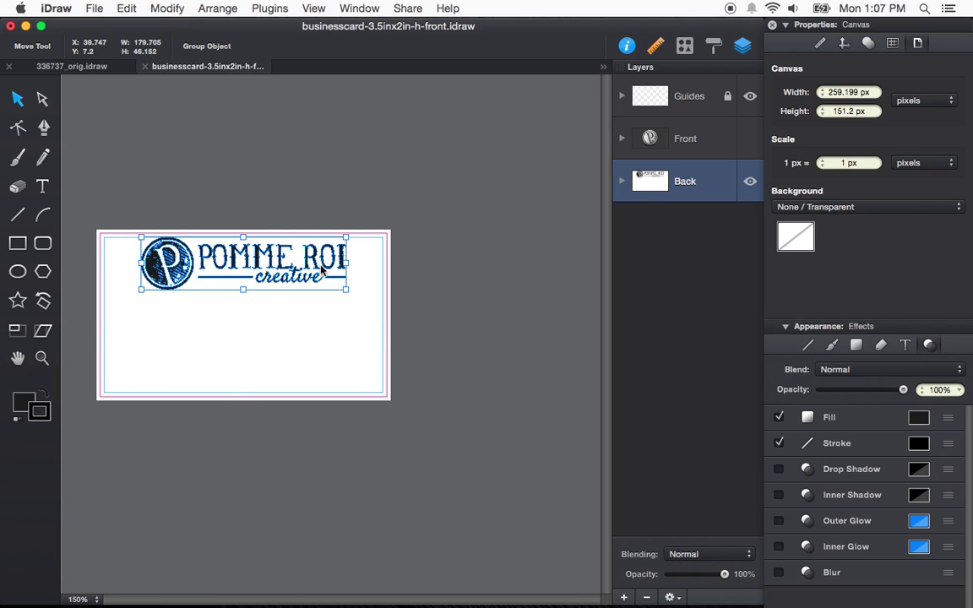
key("shift+Down")
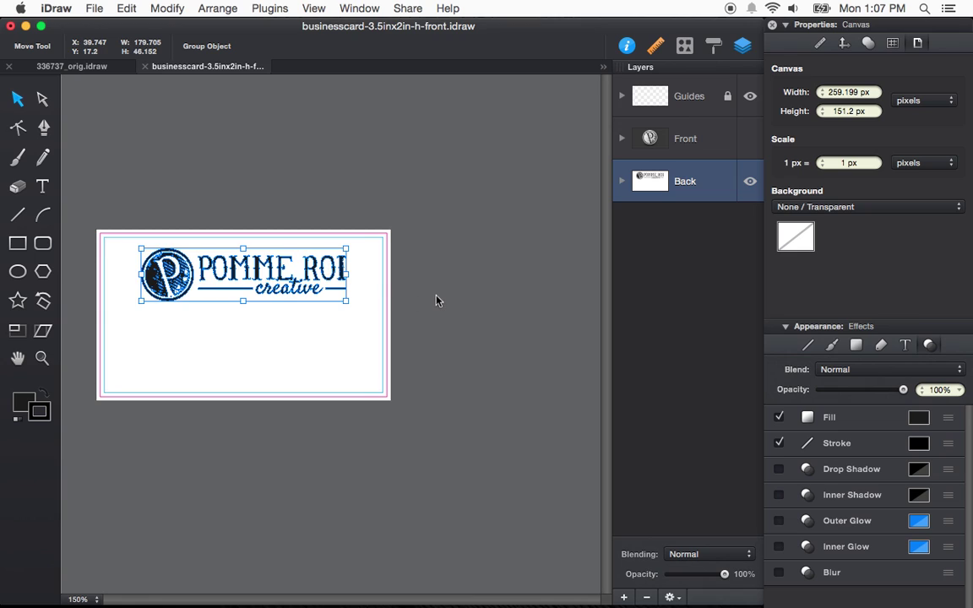
key("super+0")
left_click(323, 339)
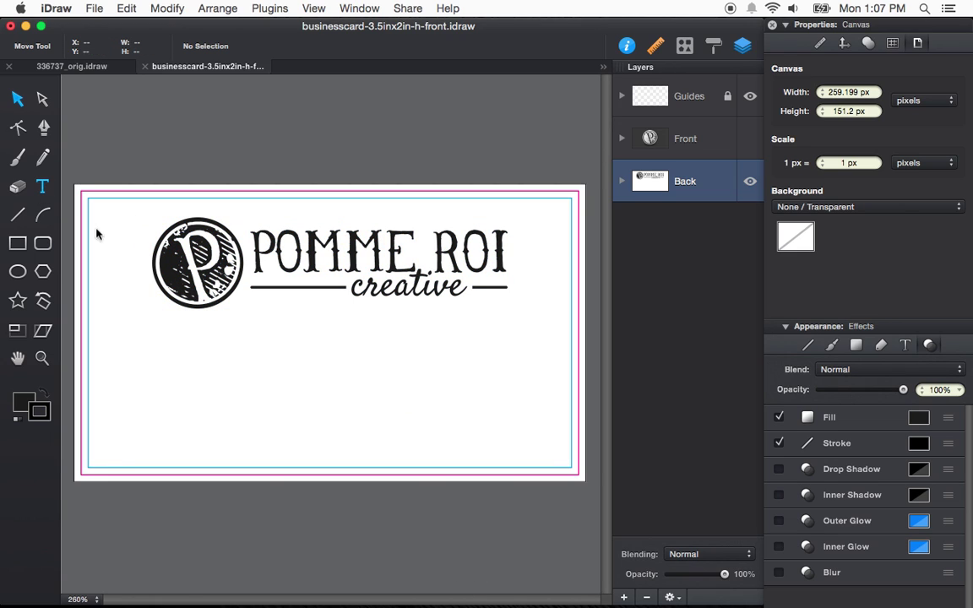
Step: Add a text box below the logo reading 'Contact Info' in black
key("t")
left_click_drag(174, 334, 516, 447)
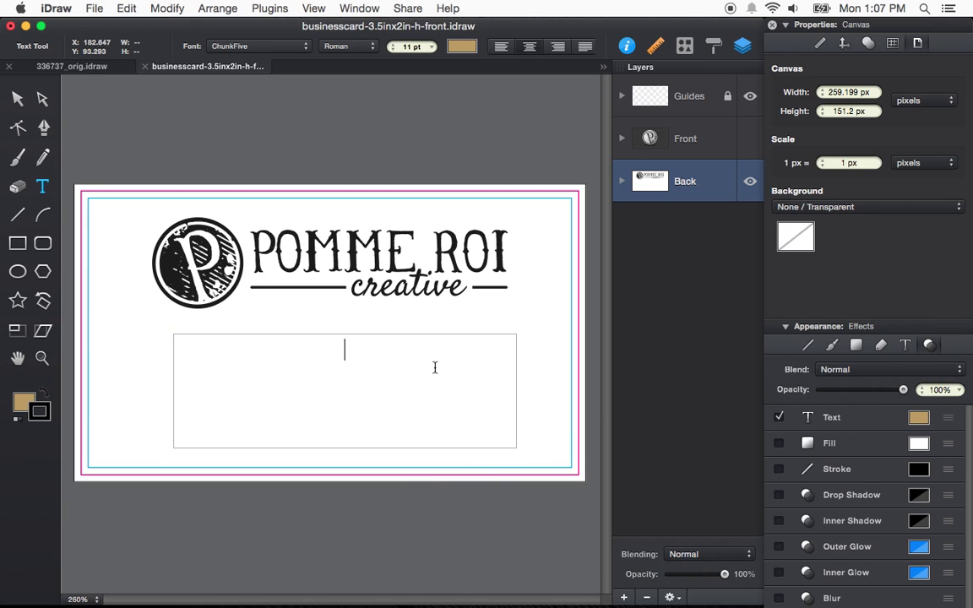
type("Info")
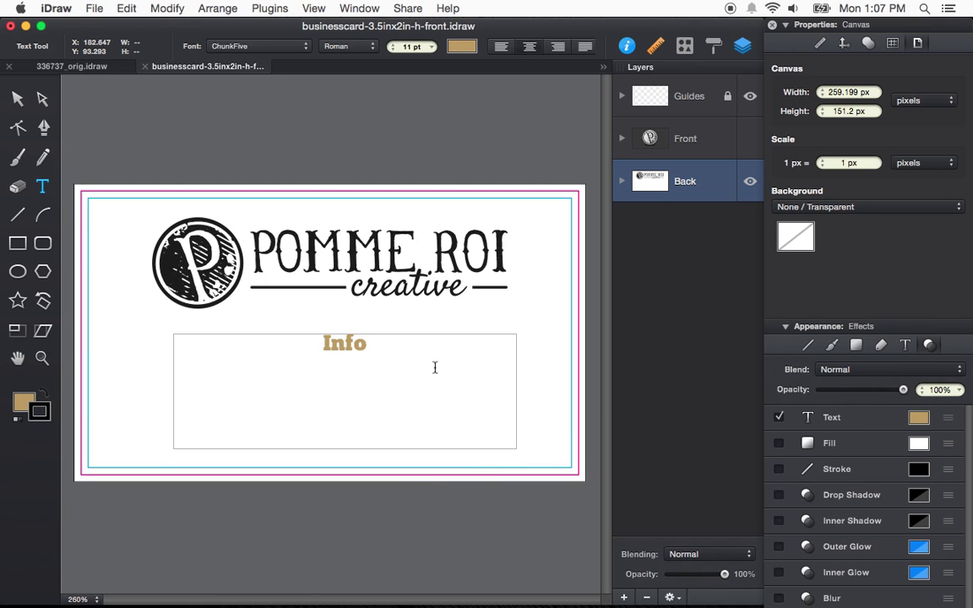
type("Contact")
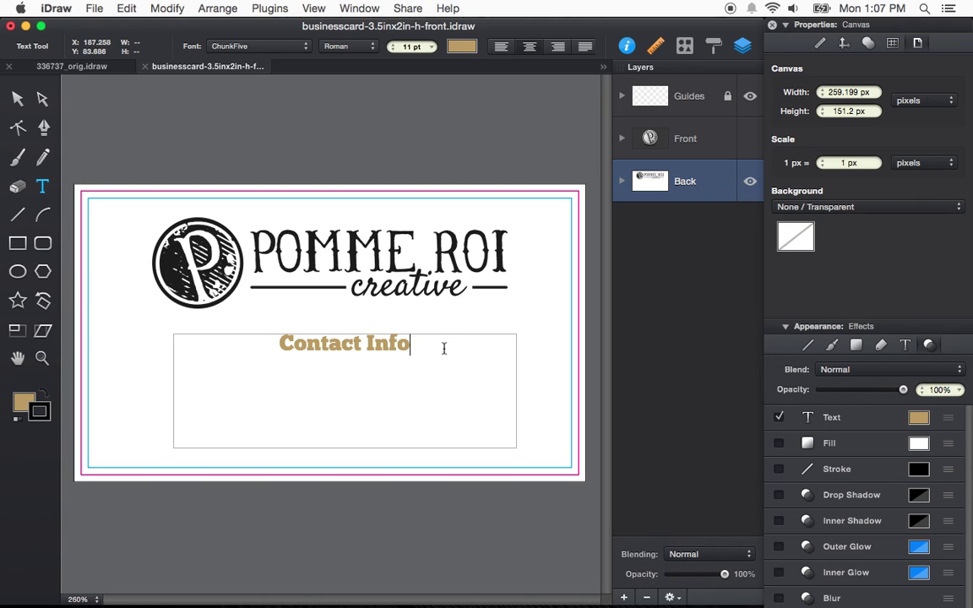
key("super+a")
left_click(462, 44)
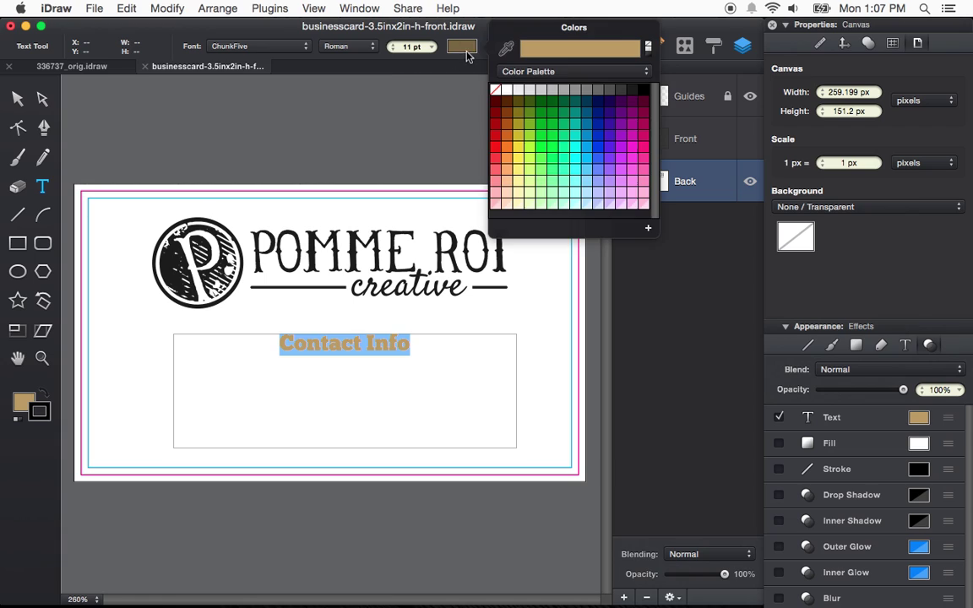
left_click(633, 90)
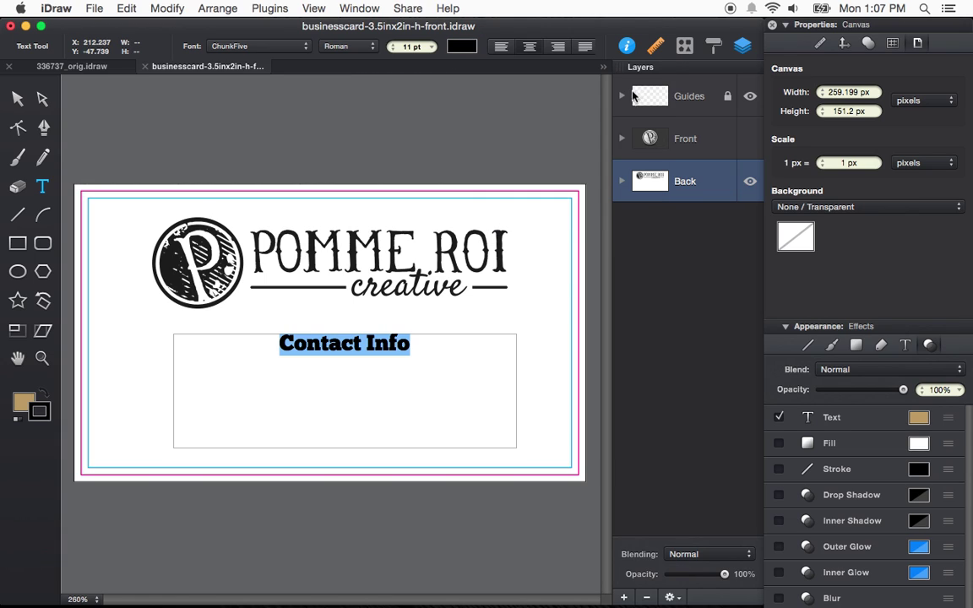
Step: Nudge the Contact Info box slightly left and make the Front layer visible again
left_click(18, 99)
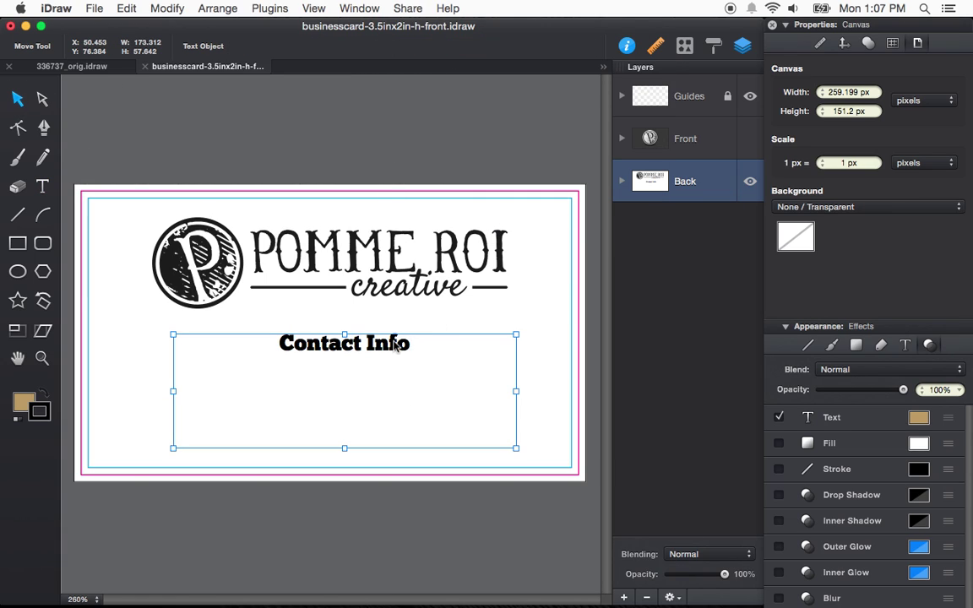
left_click_drag(398, 347, 394, 347)
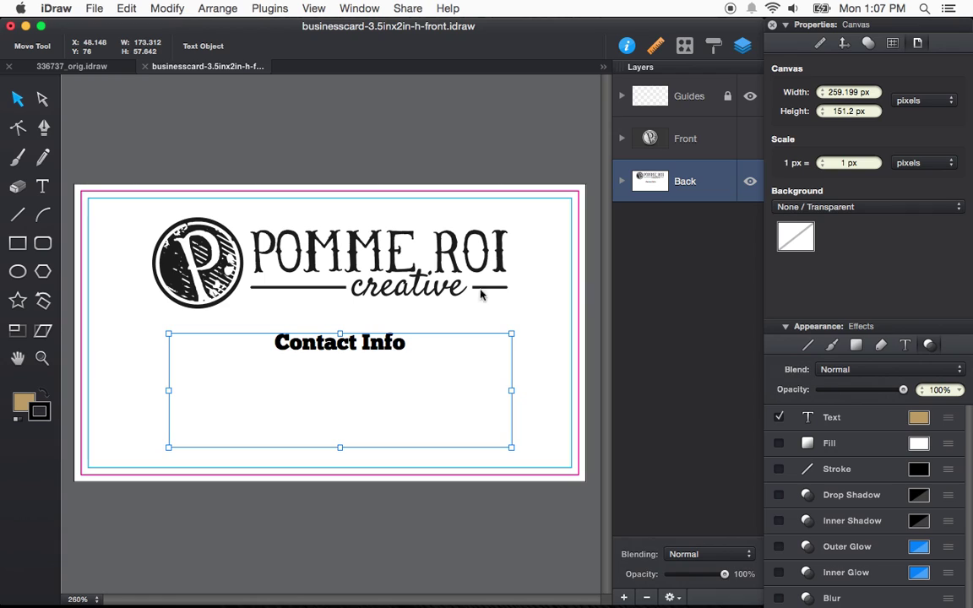
left_click(748, 140)
Step: Show the Front layer's dark emblem card as the working layer and hide the Guides layer
left_click(429, 141)
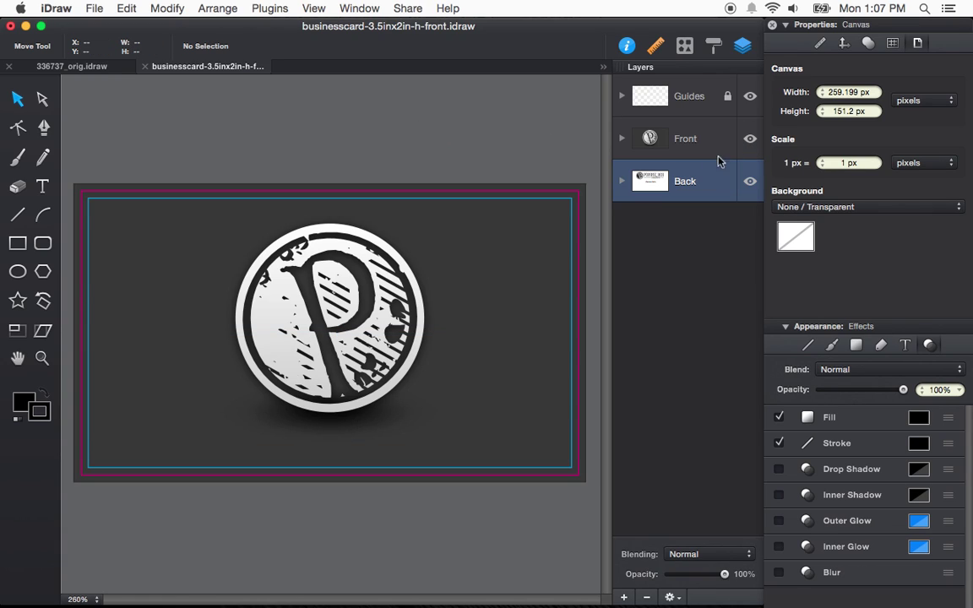
left_click(750, 140)
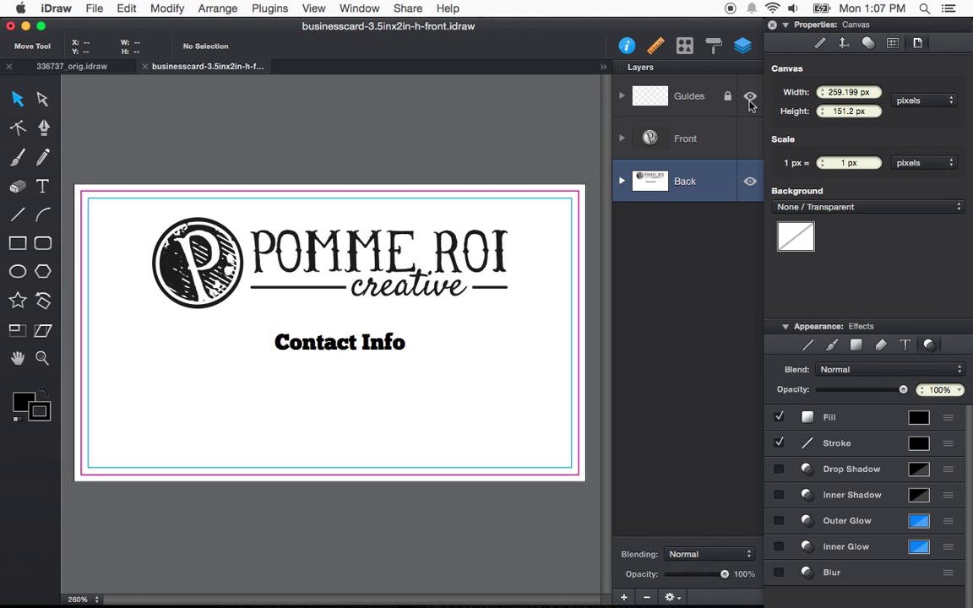
left_click(749, 142)
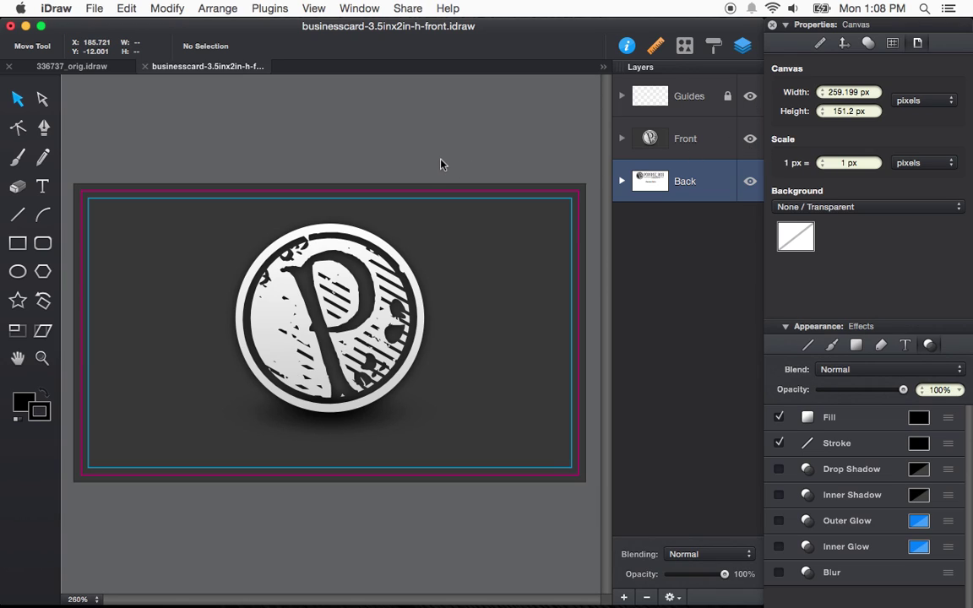
left_click(712, 150)
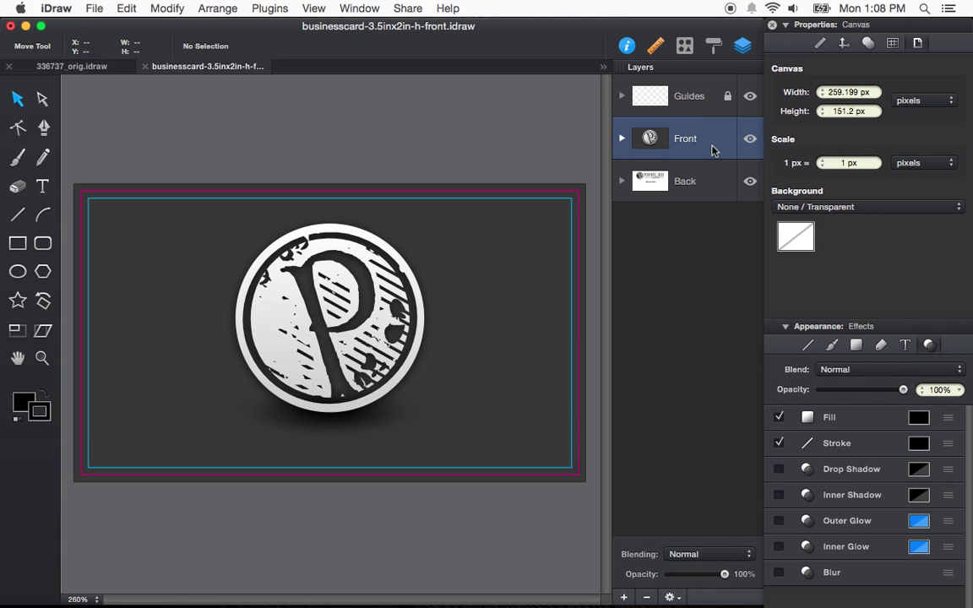
left_click(750, 98)
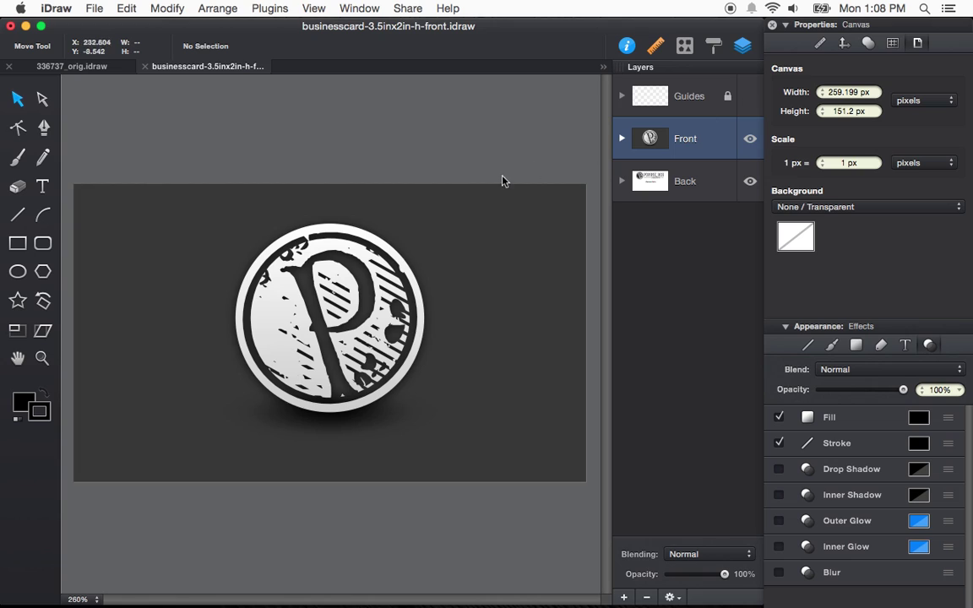
Step: Export the front card as a 300 ppi, 100%-quality JPEG named 'BusCrd Front'
key("super+shift+e")
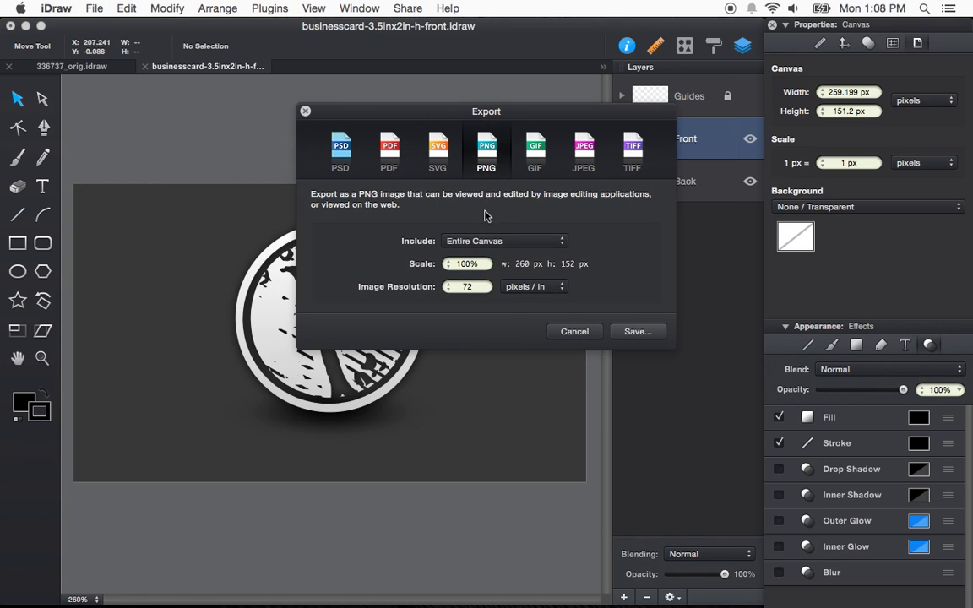
left_click(583, 150)
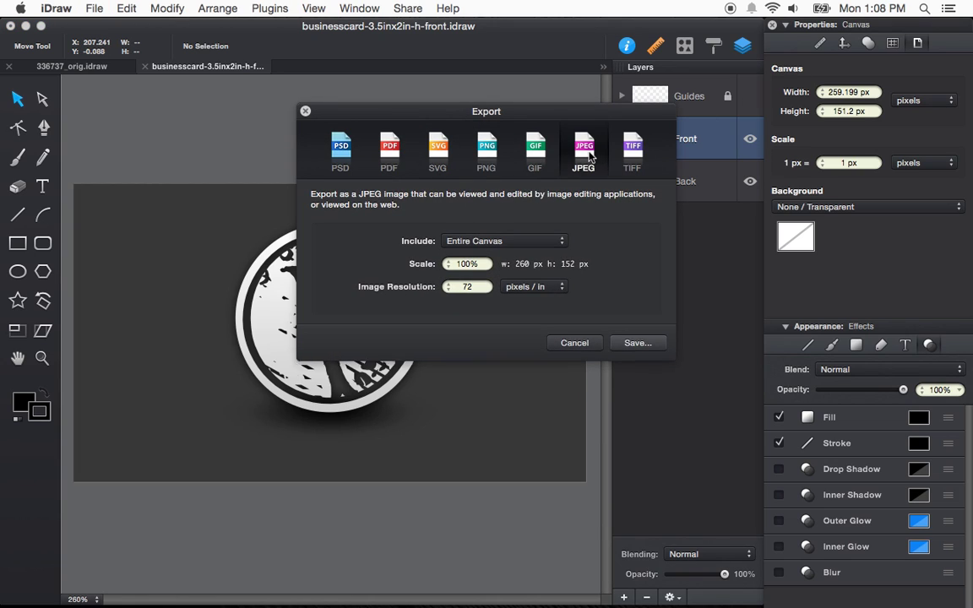
double_click(467, 287)
type("300")
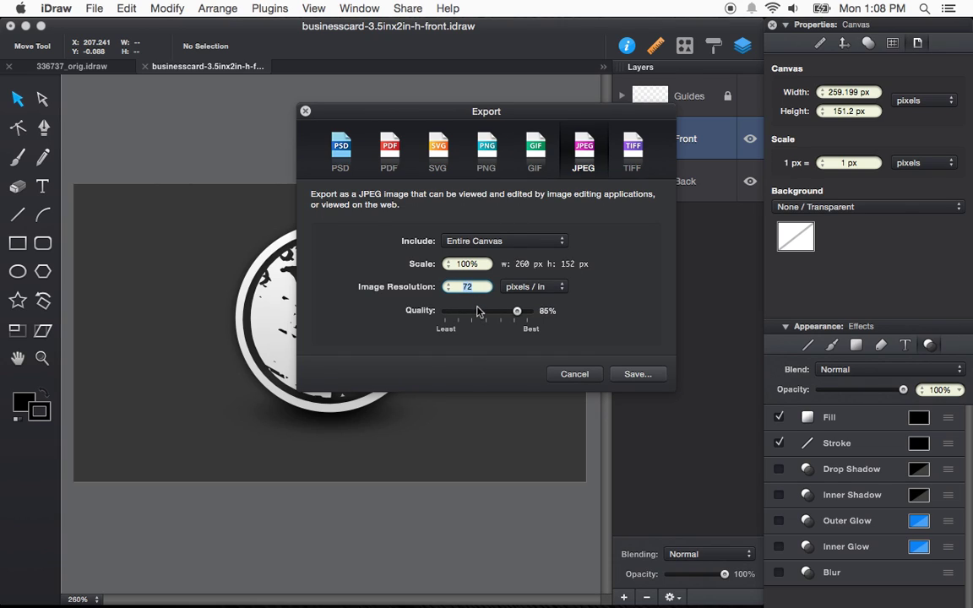
double_click(485, 264)
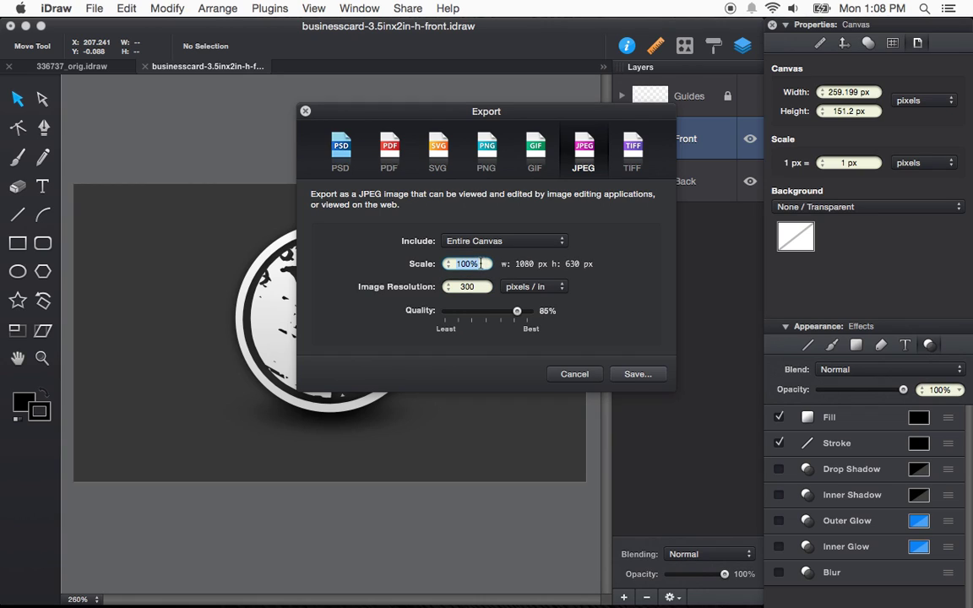
left_click_drag(517, 311, 532, 311)
left_click(649, 377)
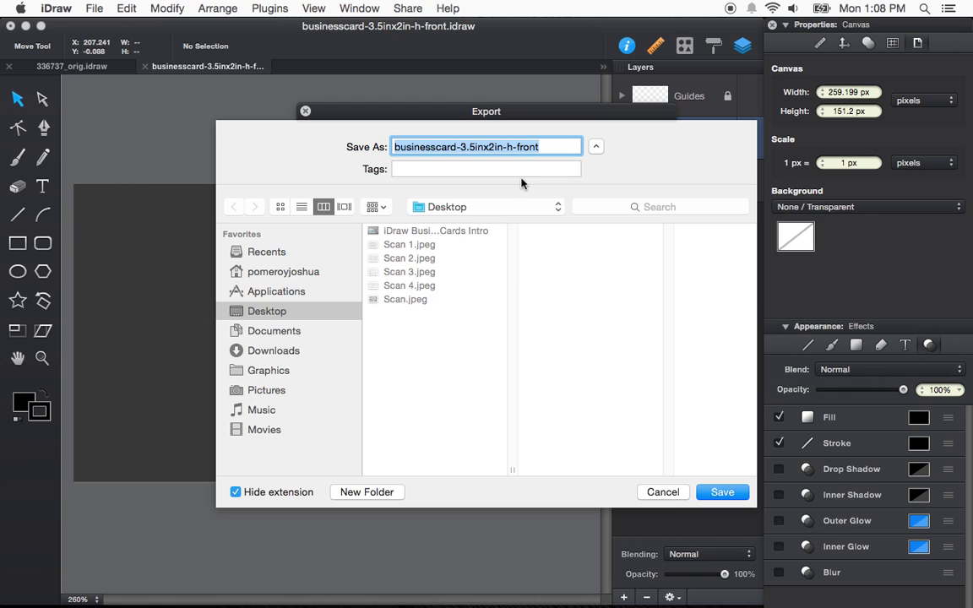
type("BusC")
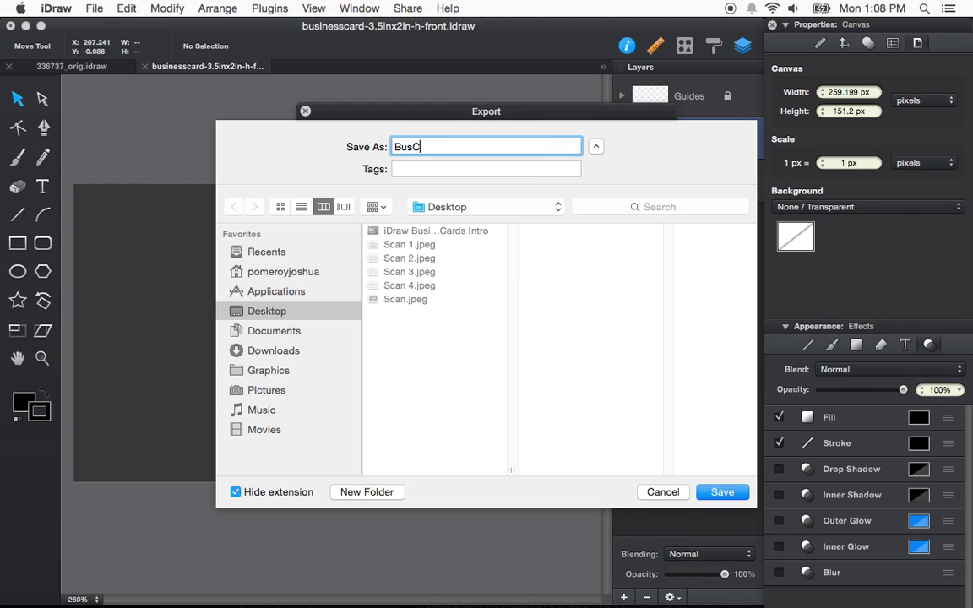
type("rd Front")
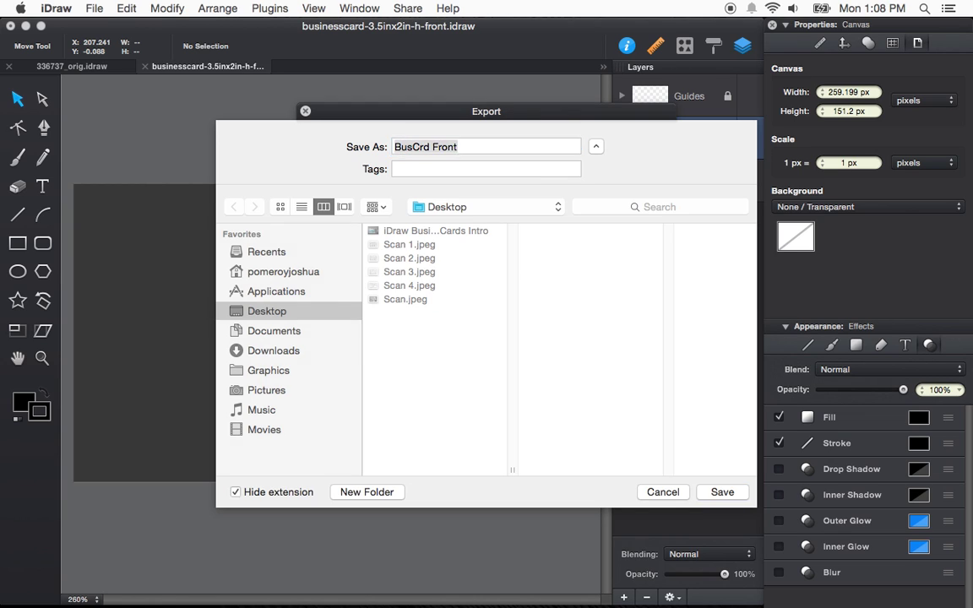
key("Return")
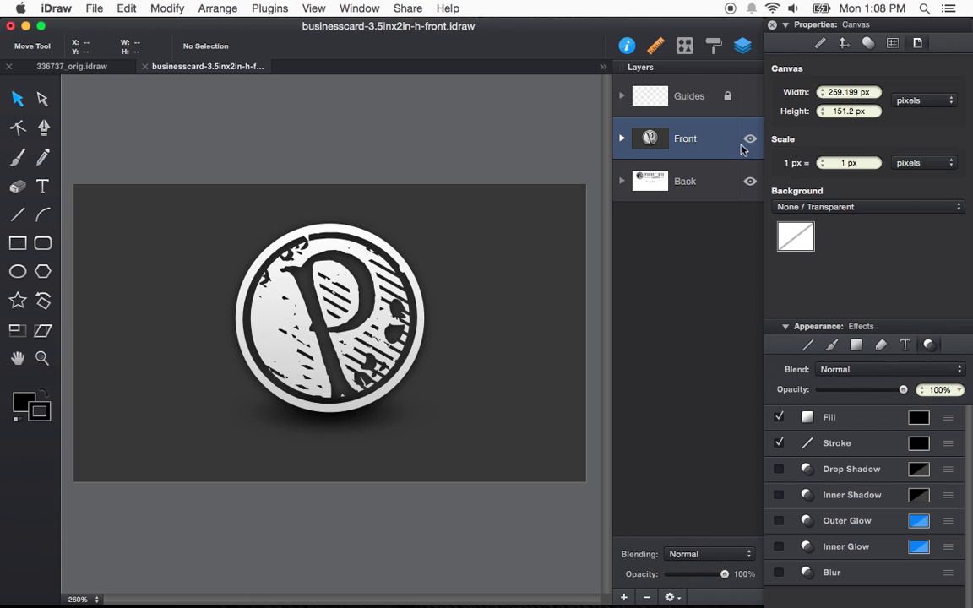
Step: Hide the Front layer, export the back card as JPEG 'BusCrd Back', and show the desktop
left_click(749, 140)
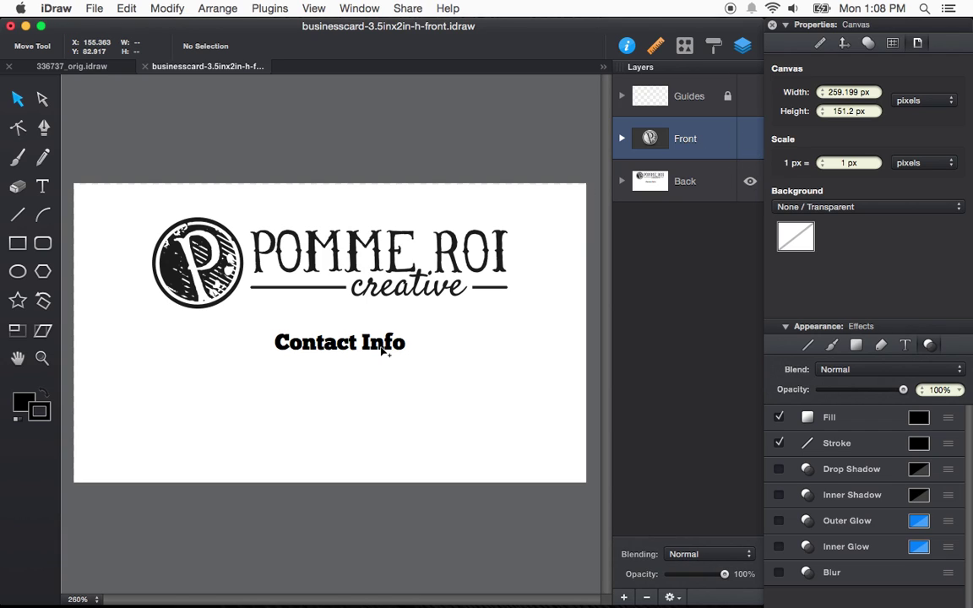
key("super+shift+e")
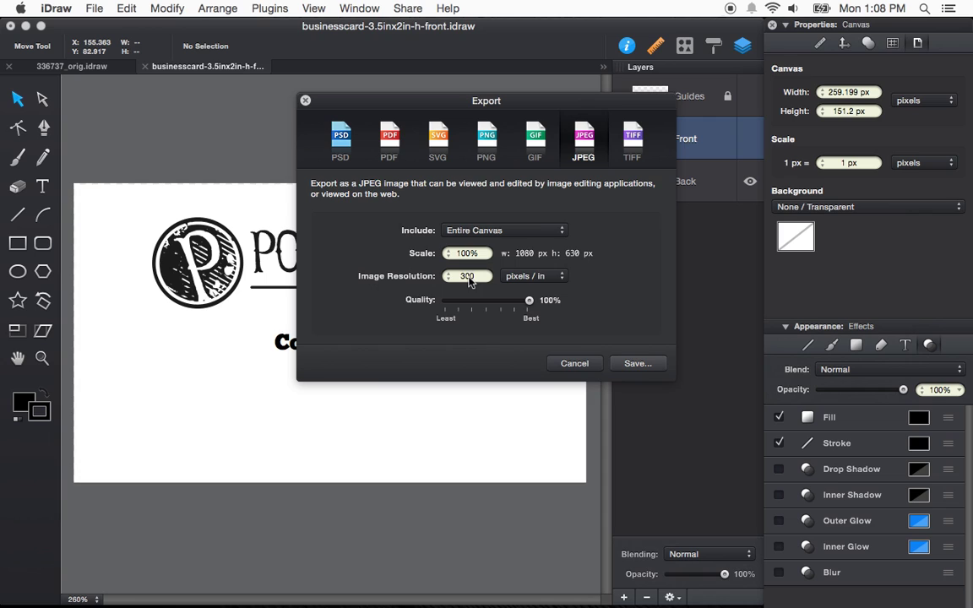
left_click(626, 369)
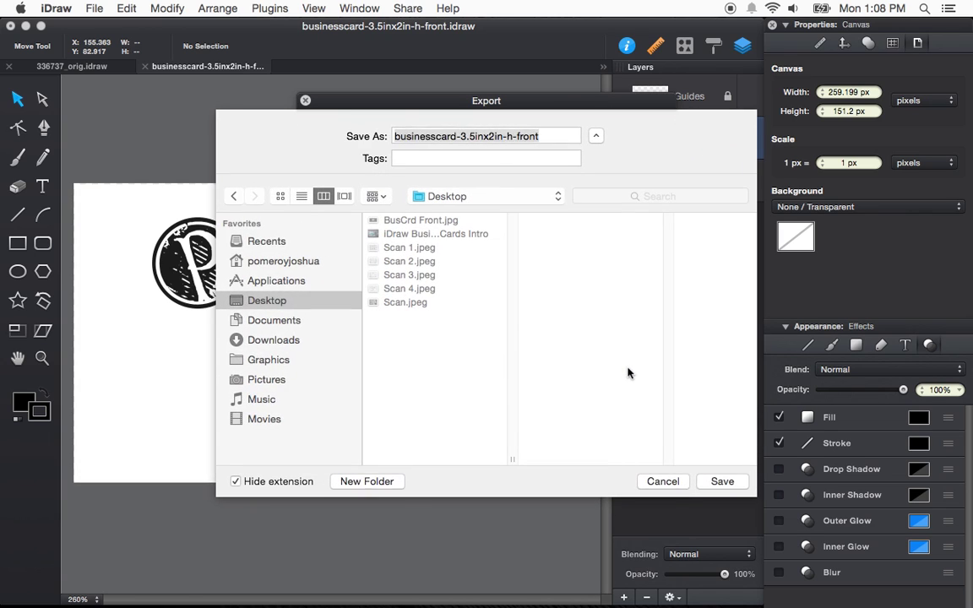
left_click(421, 221)
double_click(444, 137)
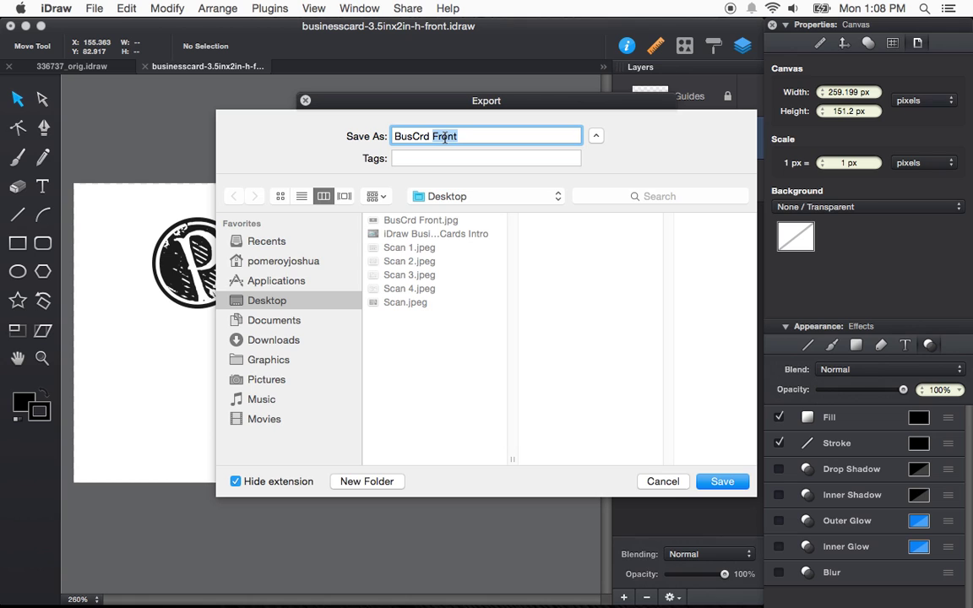
type("Back")
key("Return")
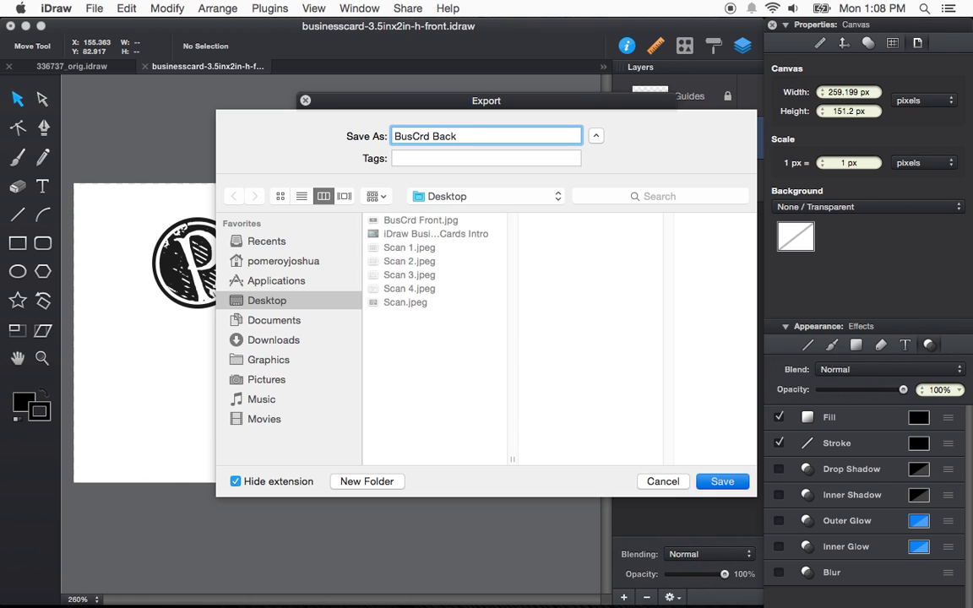
key("F11")
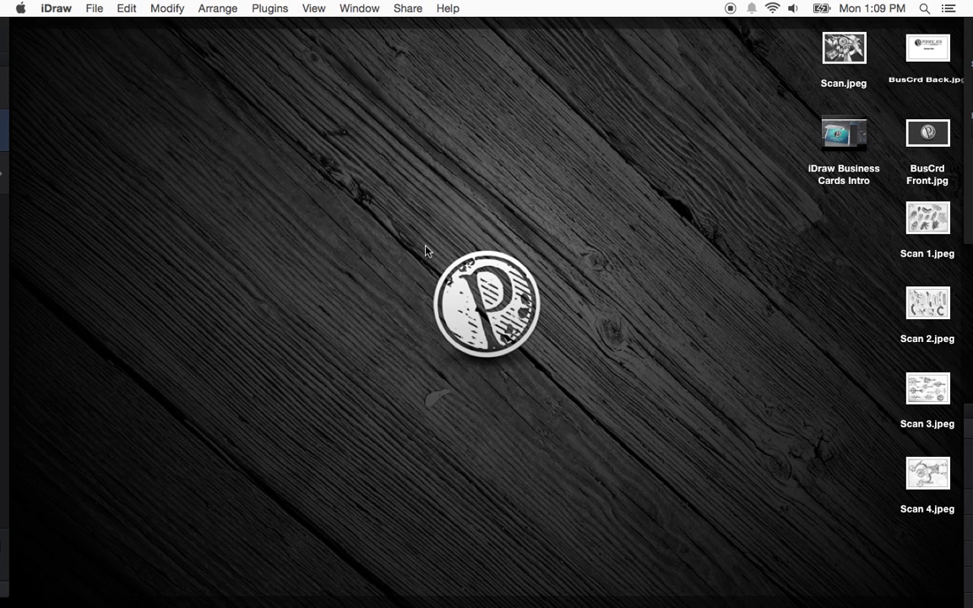
Step: Preview BusCrd Front.jpg with Quick Look, then bring the iDraw document back over the desktop
key("F11")
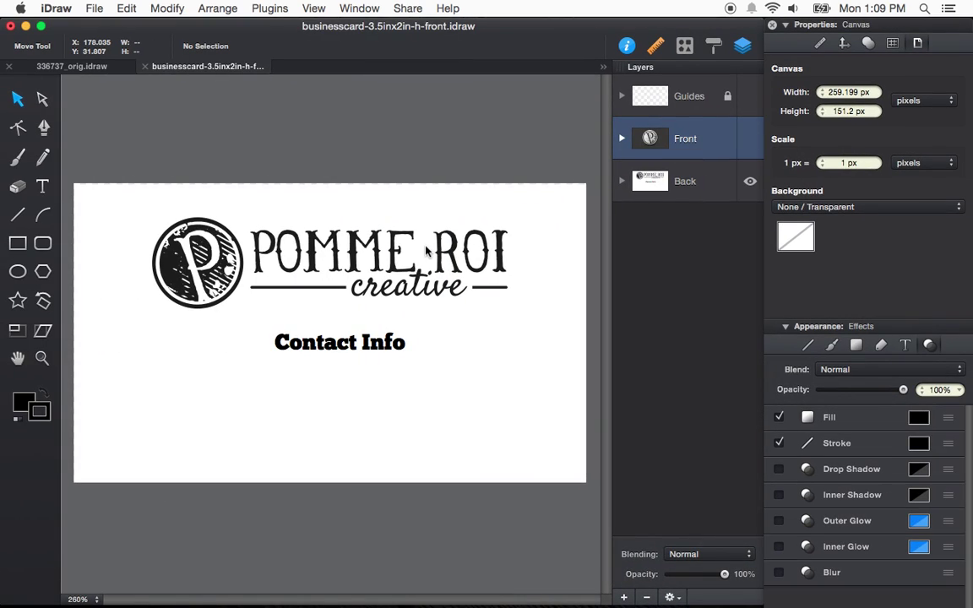
key("F11")
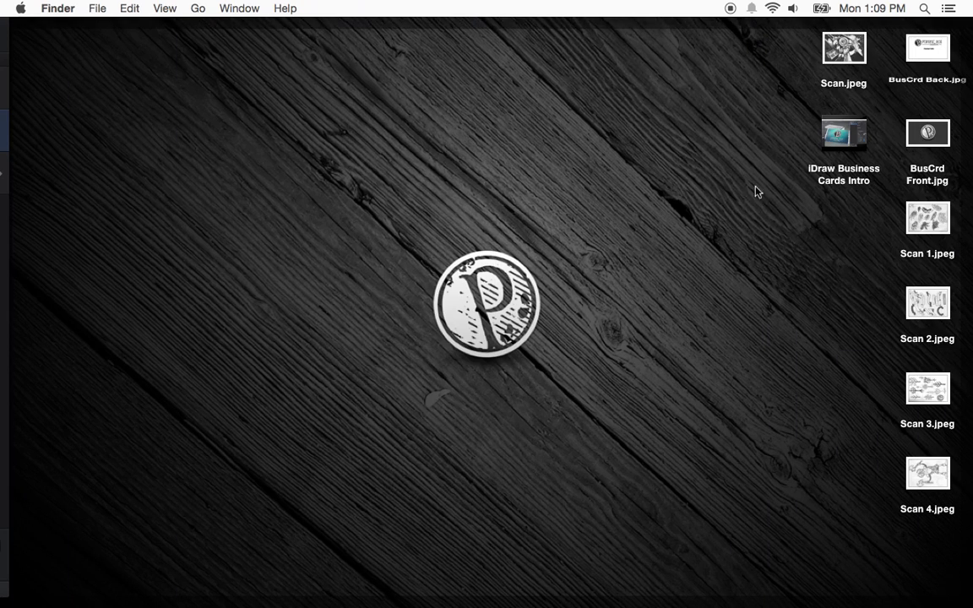
left_click(929, 172)
key("space")
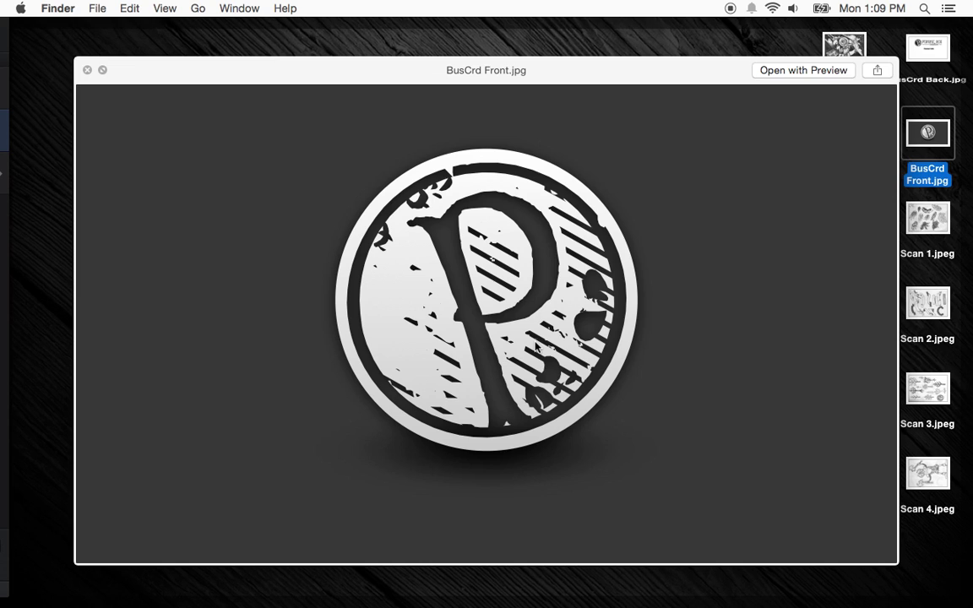
key("space")
key("F11")
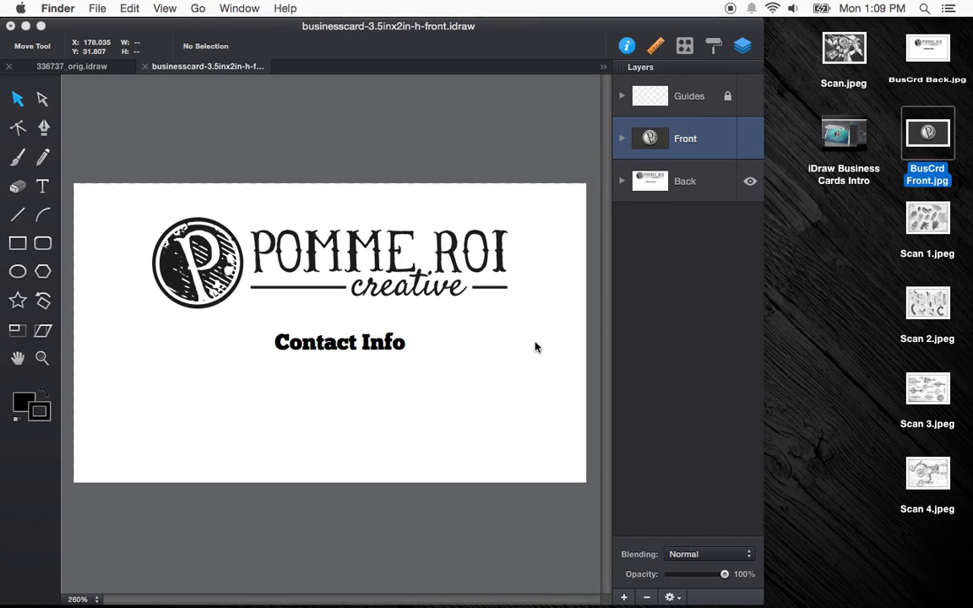
Step: Make the Front layer and the Guides layer visible again in iDraw
left_click(388, 151)
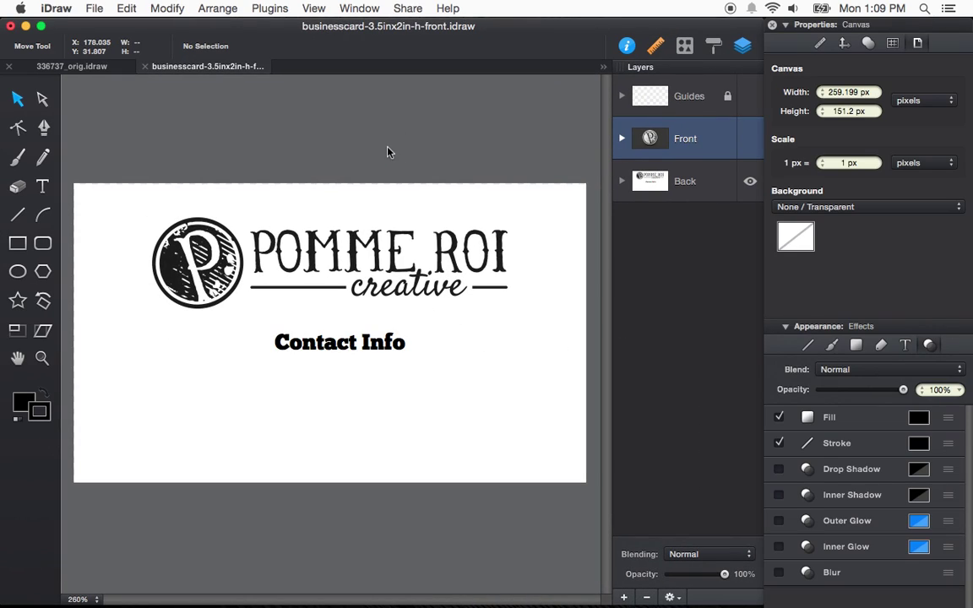
left_click(748, 138)
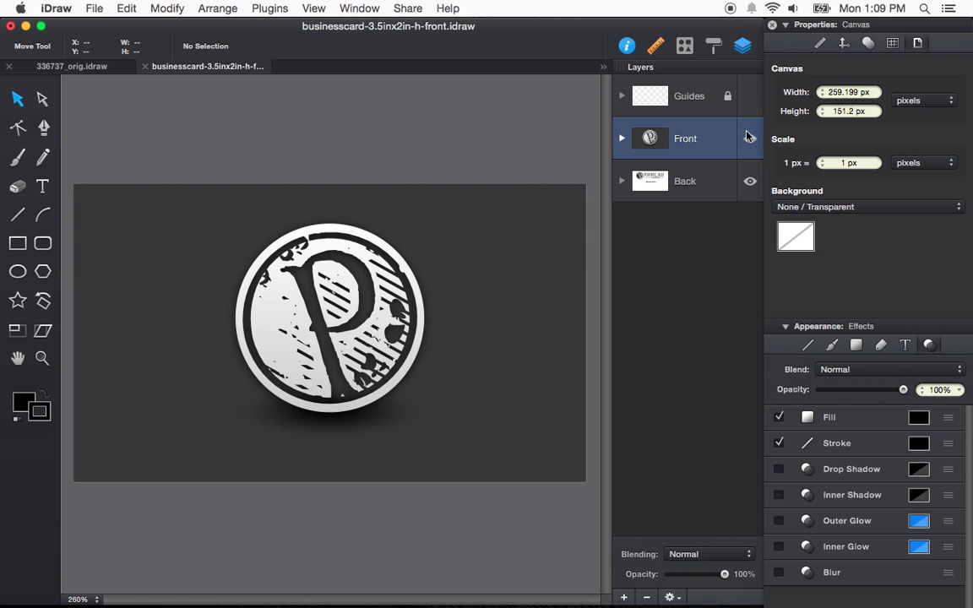
left_click(750, 96)
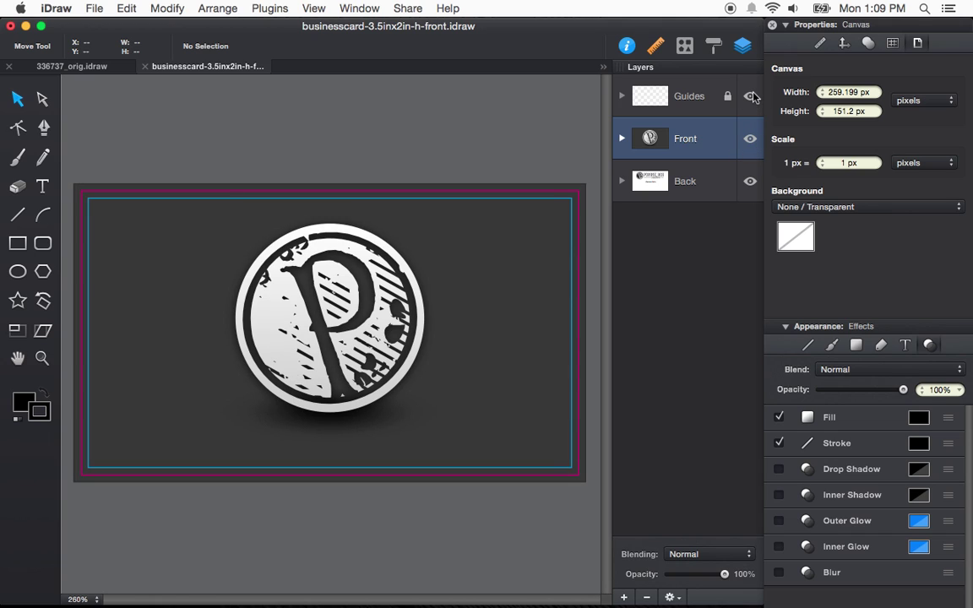